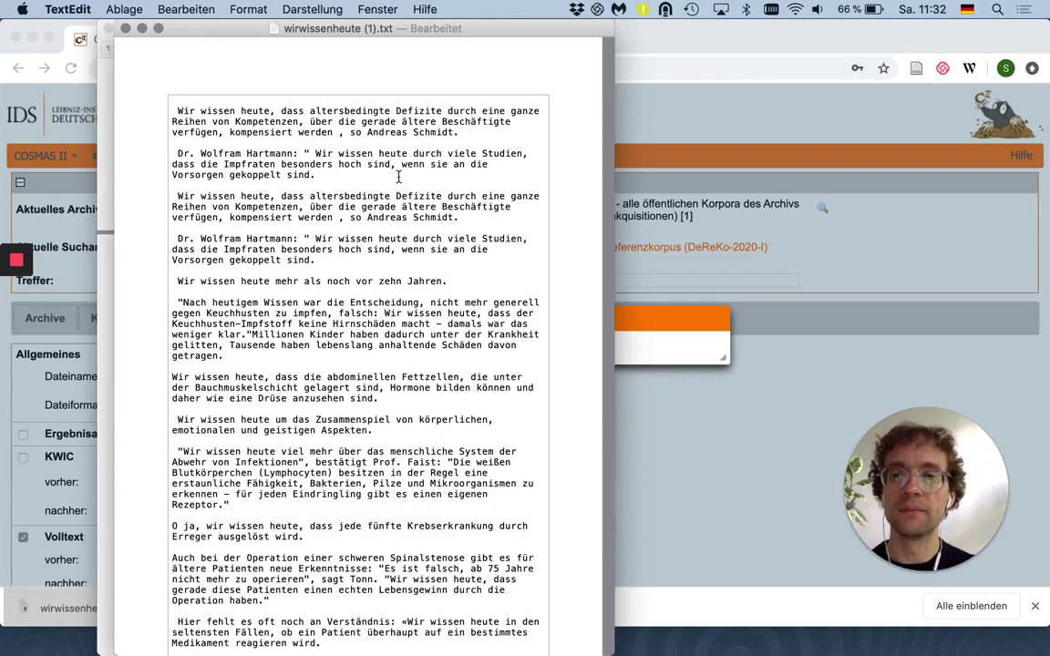
Rename the open text file as wirwissenheute_satz.txt.
click(348, 166)
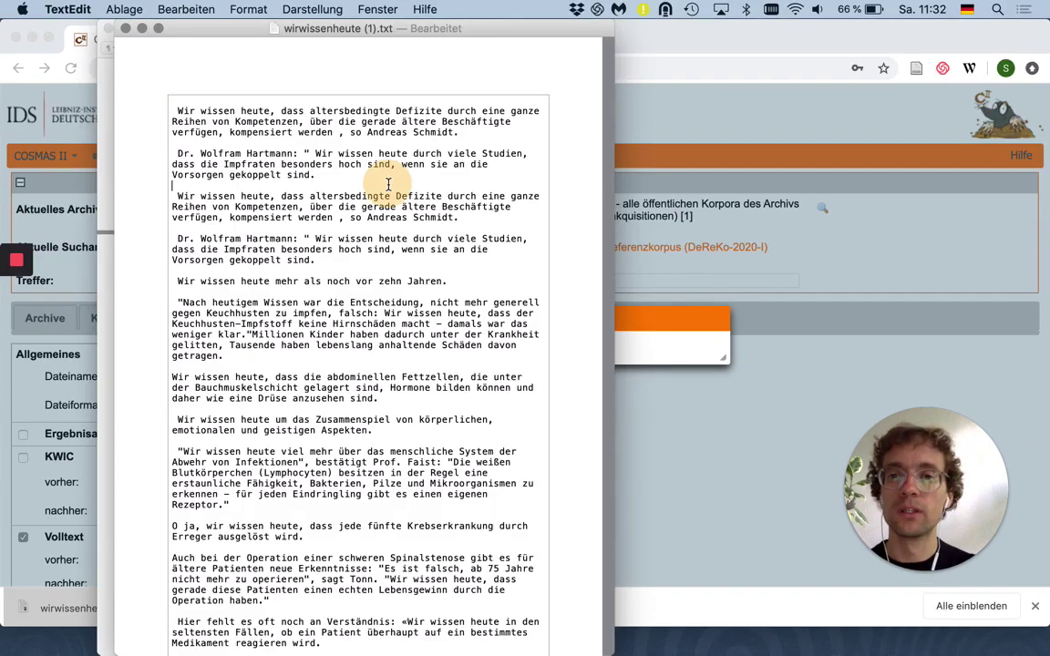
click(361, 31)
click(361, 29)
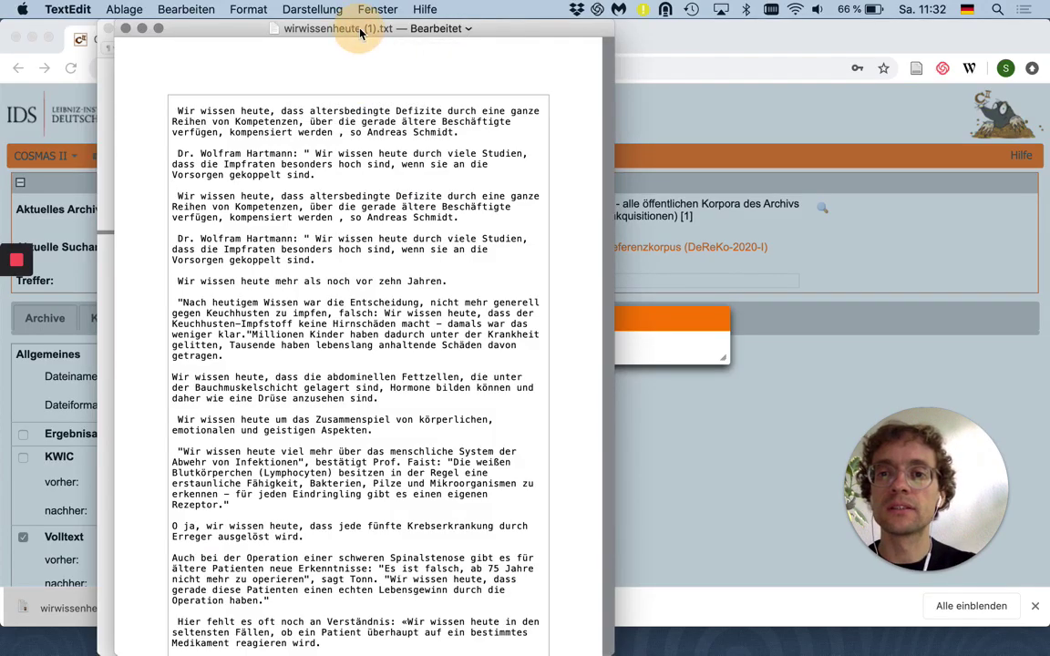
drag(430, 61, 445, 61)
key(BackSpace)
key(BackSpace)
text(_satz)
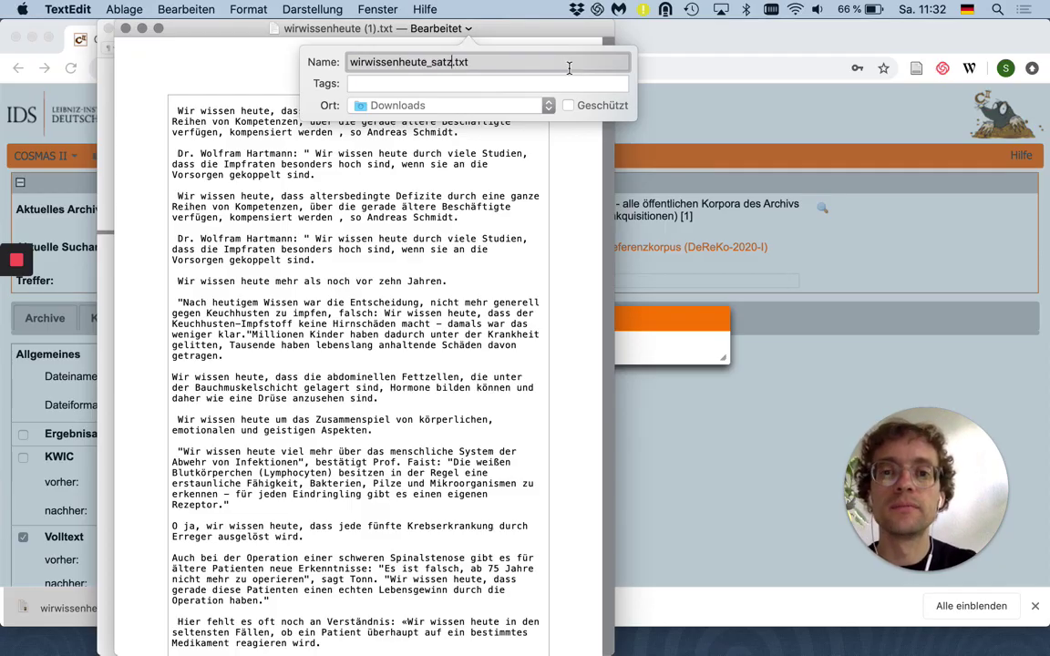
key(Return)
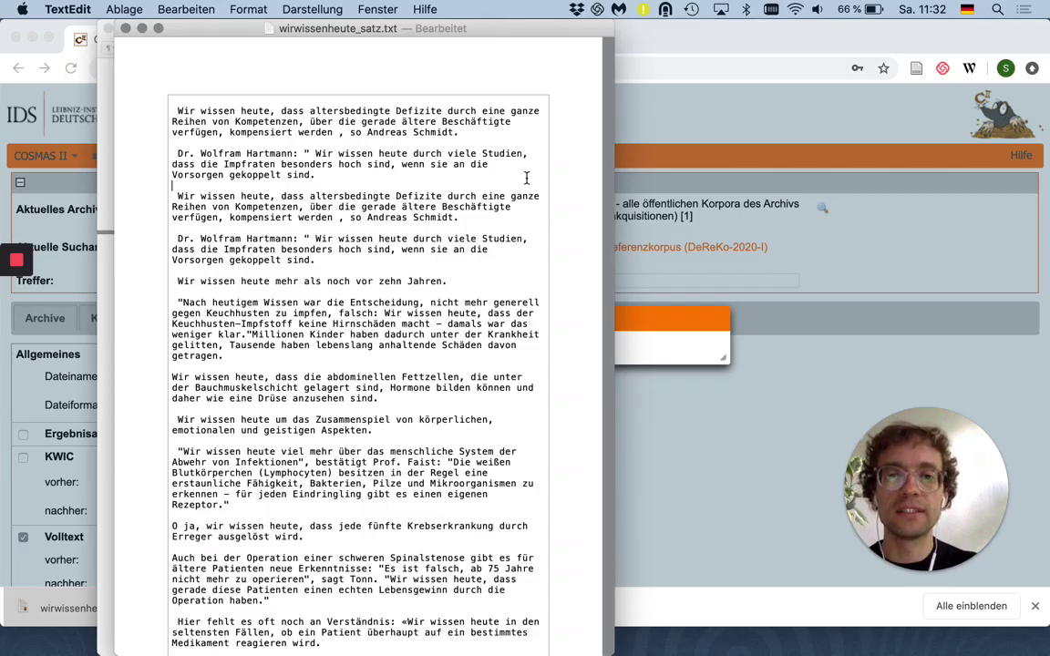
Switch to AntConc and load wirwissenheute_satz.txt from the Downloads folder as a corpus file.
mouse_move(591, 650)
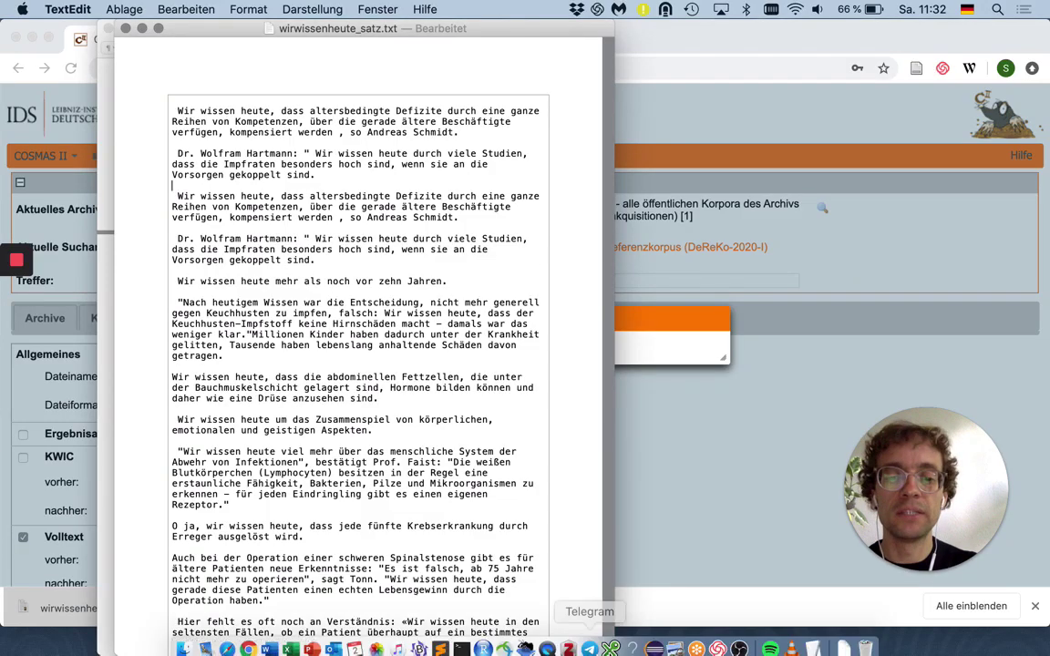
click(527, 643)
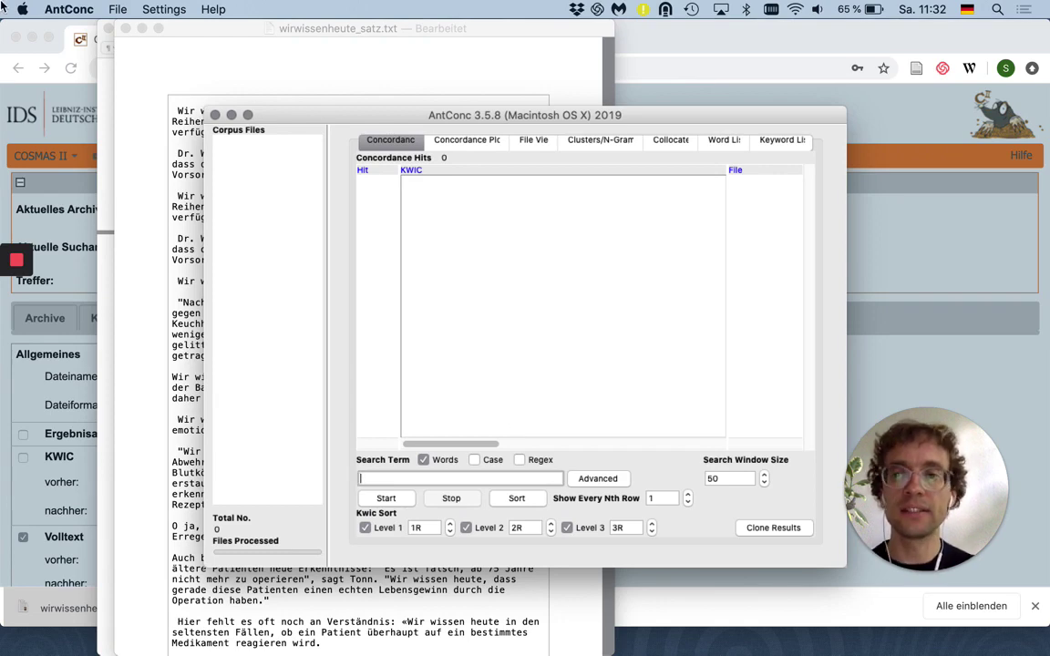
click(120, 13)
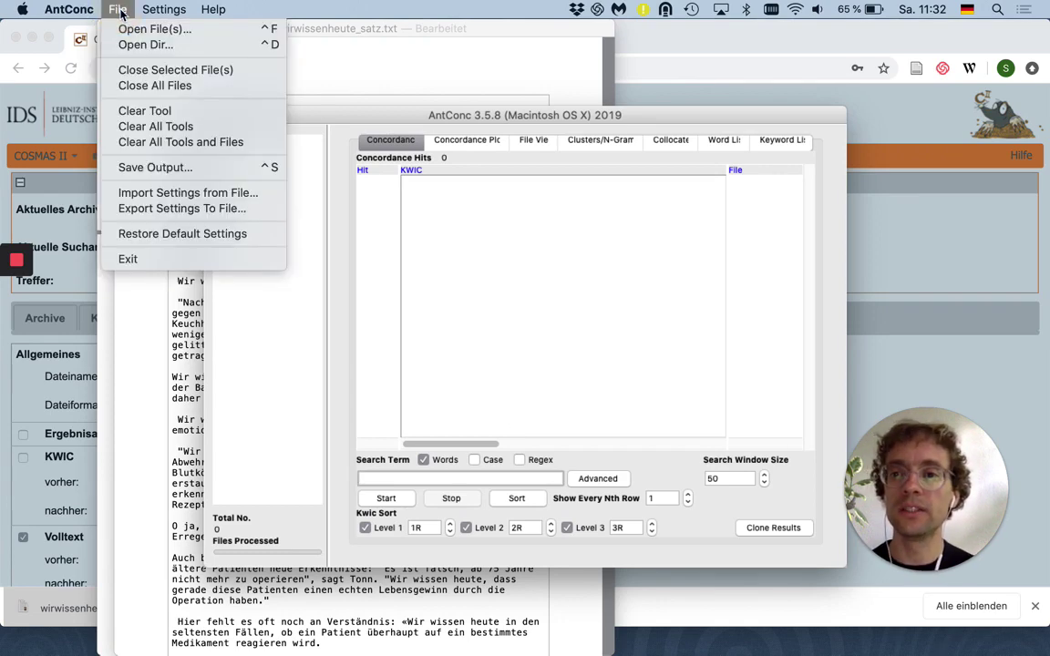
click(134, 33)
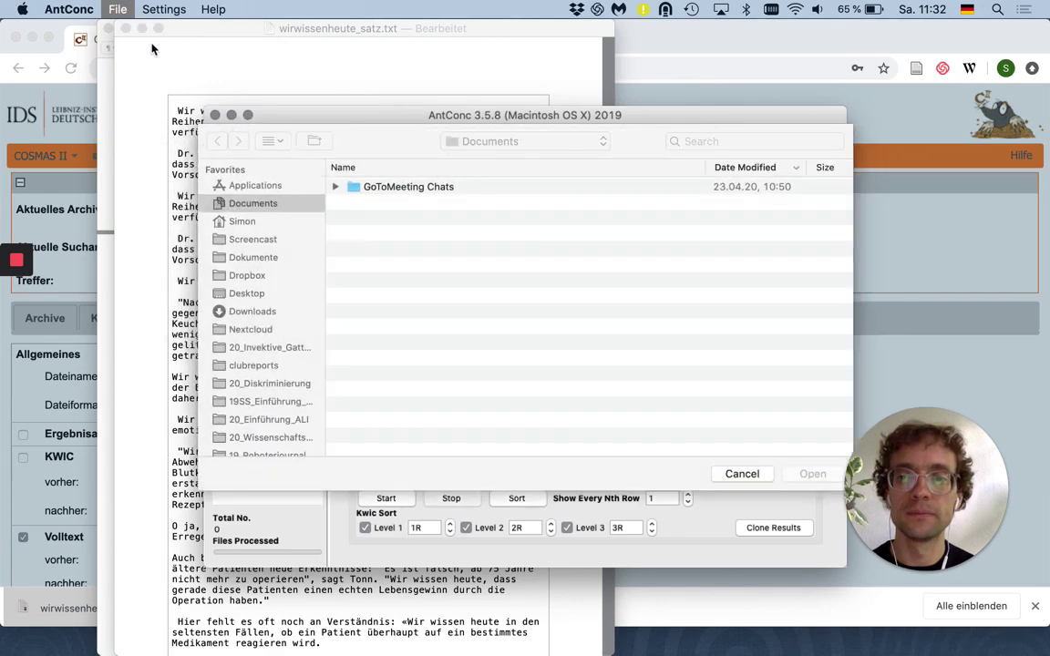
click(248, 315)
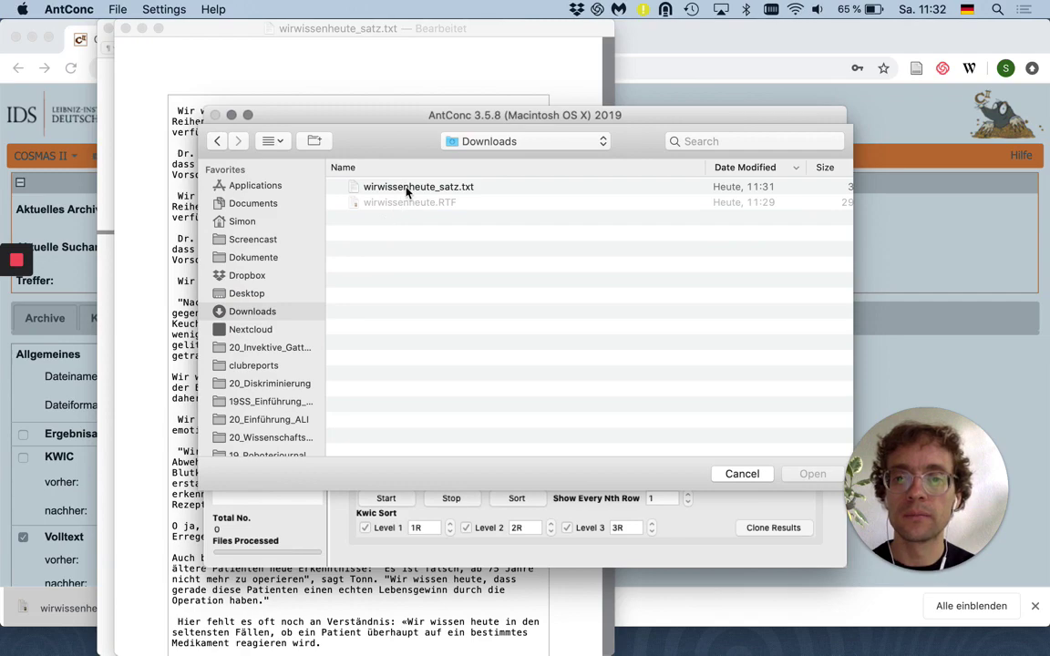
double_click(407, 188)
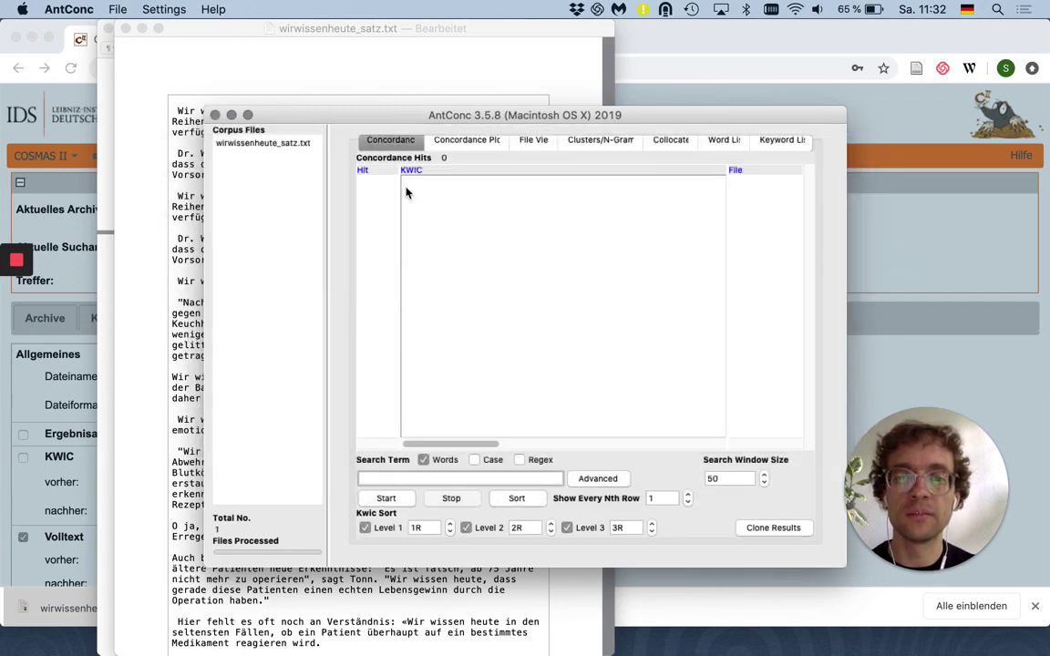
Generate a word list sorted by frequency for the loaded file and look through its most frequent words.
click(722, 142)
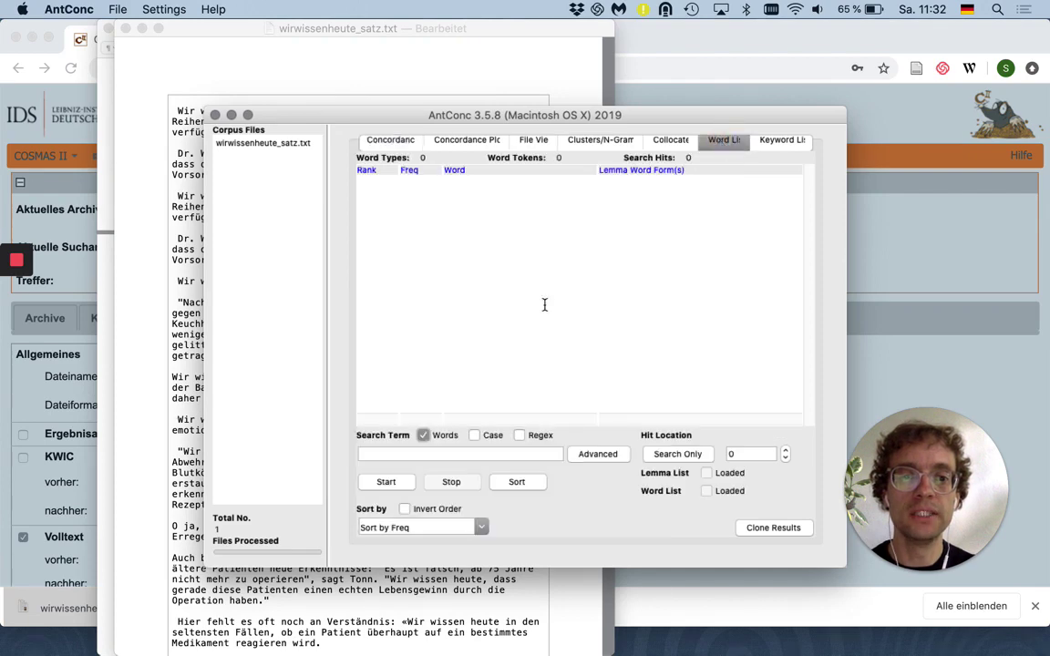
click(386, 483)
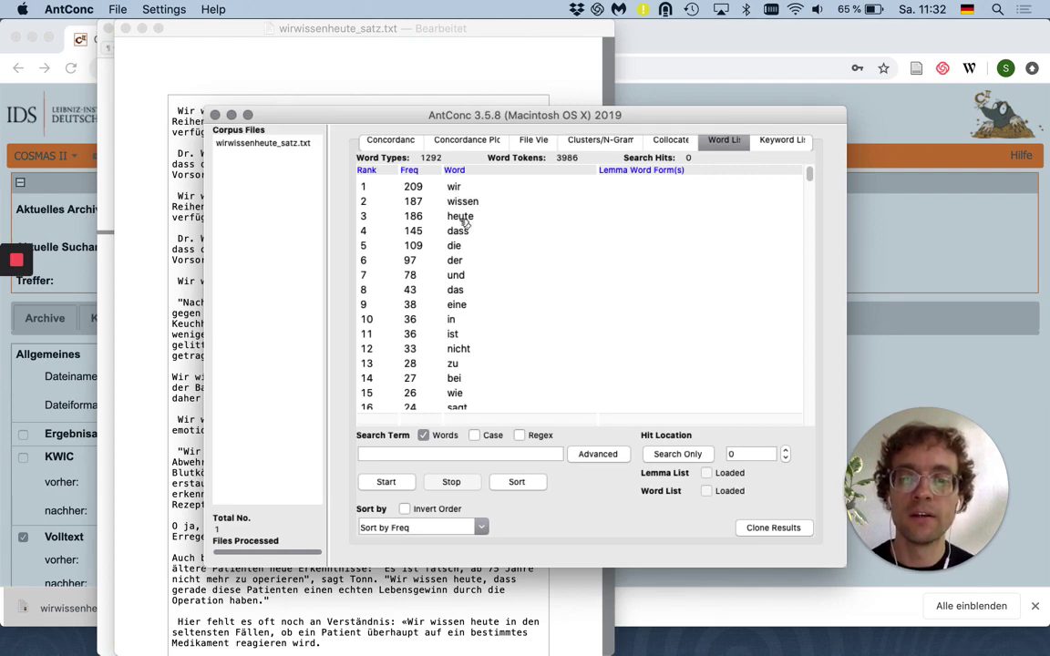
scroll(465, 221, down, 5)
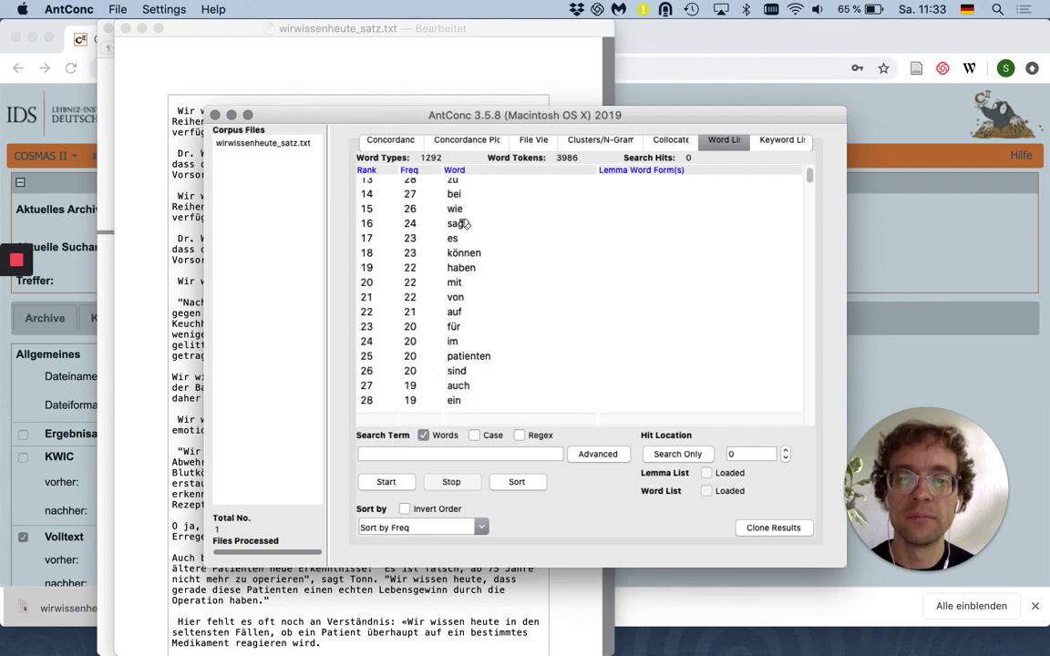
scroll(465, 223, down, 2)
scroll(467, 223, up, 6)
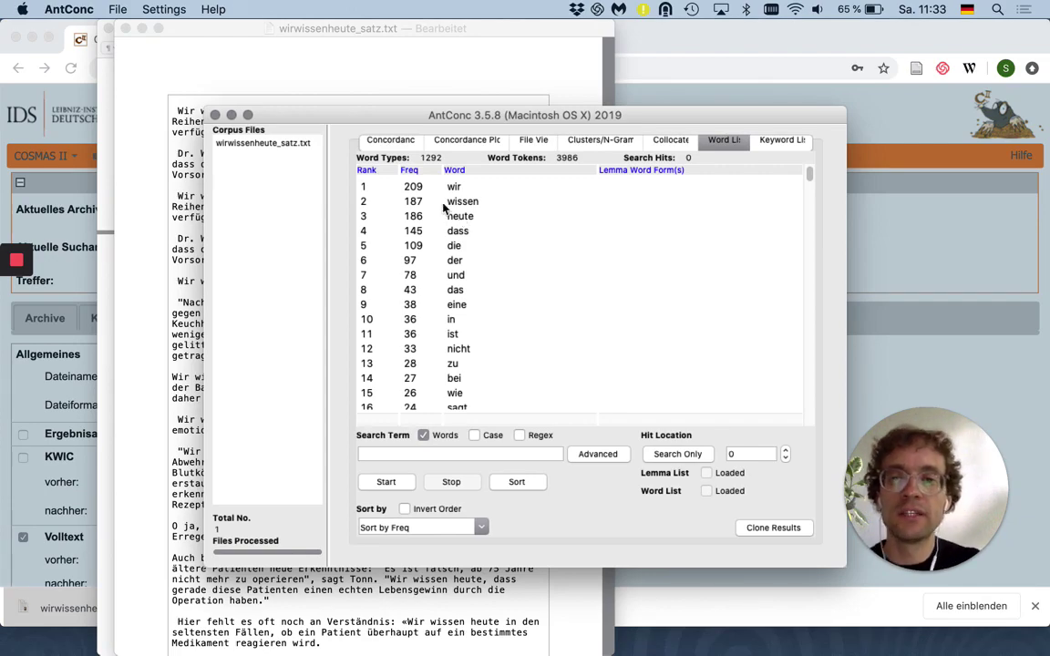
Run a concordance search for "heute" and look through the KWIC lines.
click(408, 144)
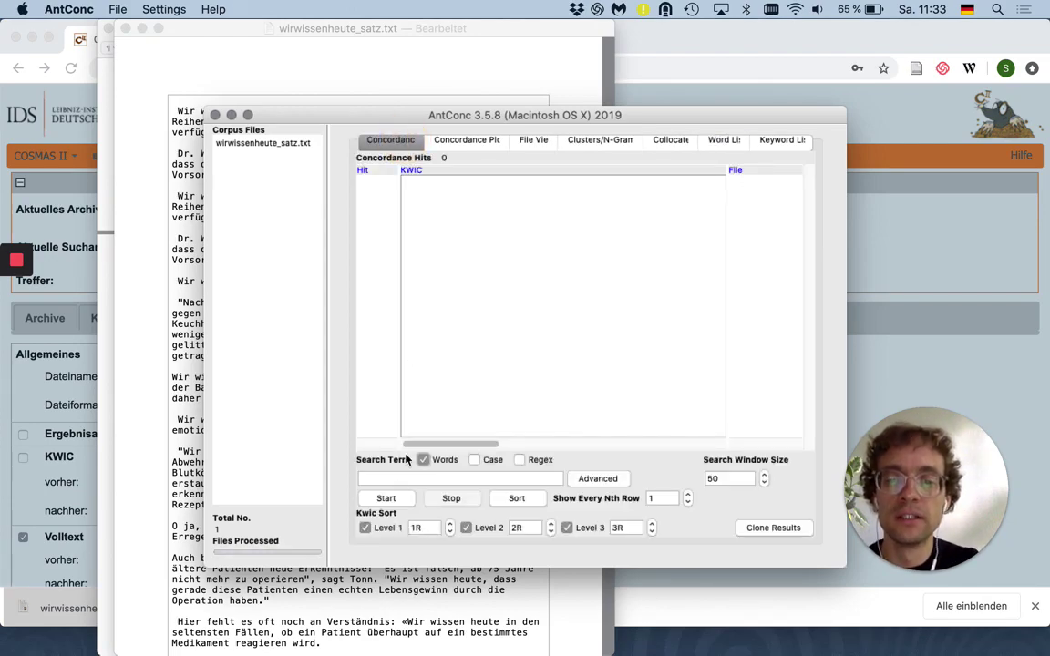
click(397, 481)
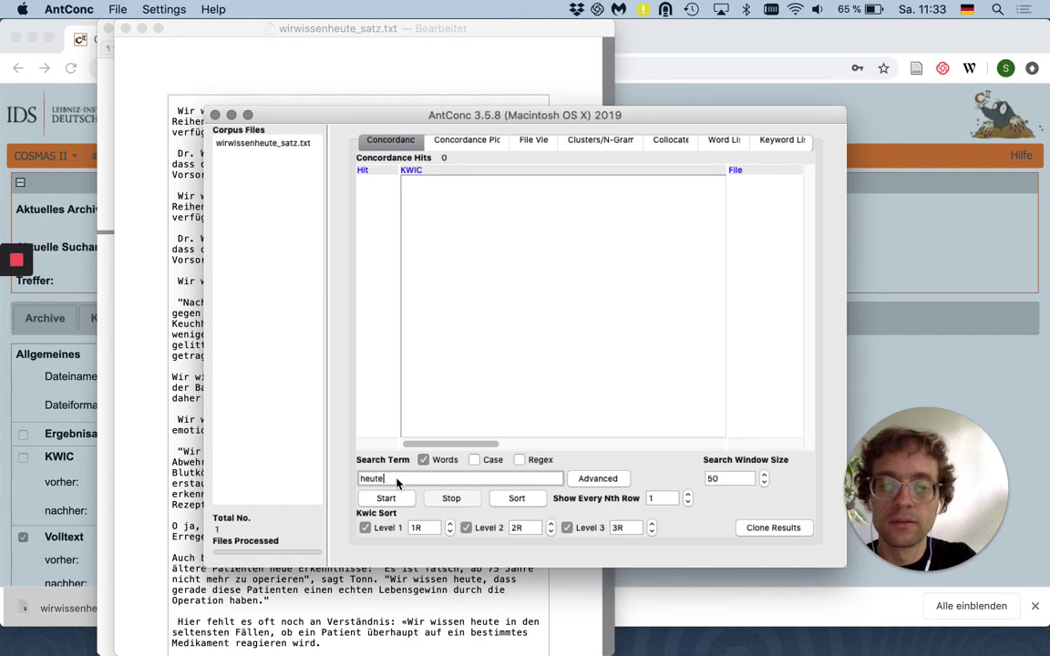
key(Return)
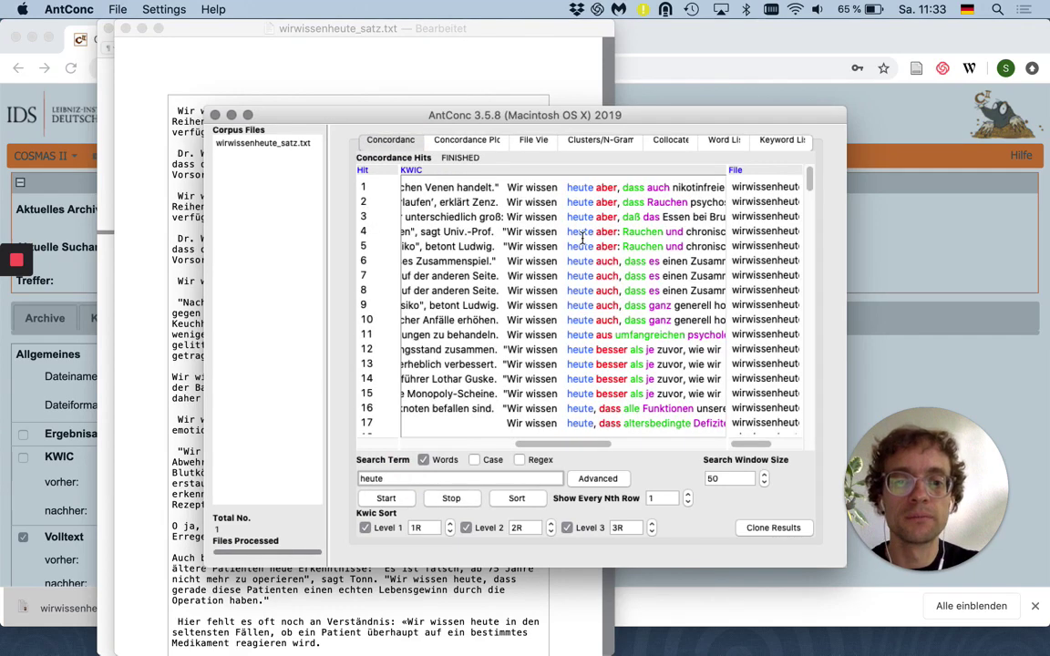
scroll(582, 239, down, 10)
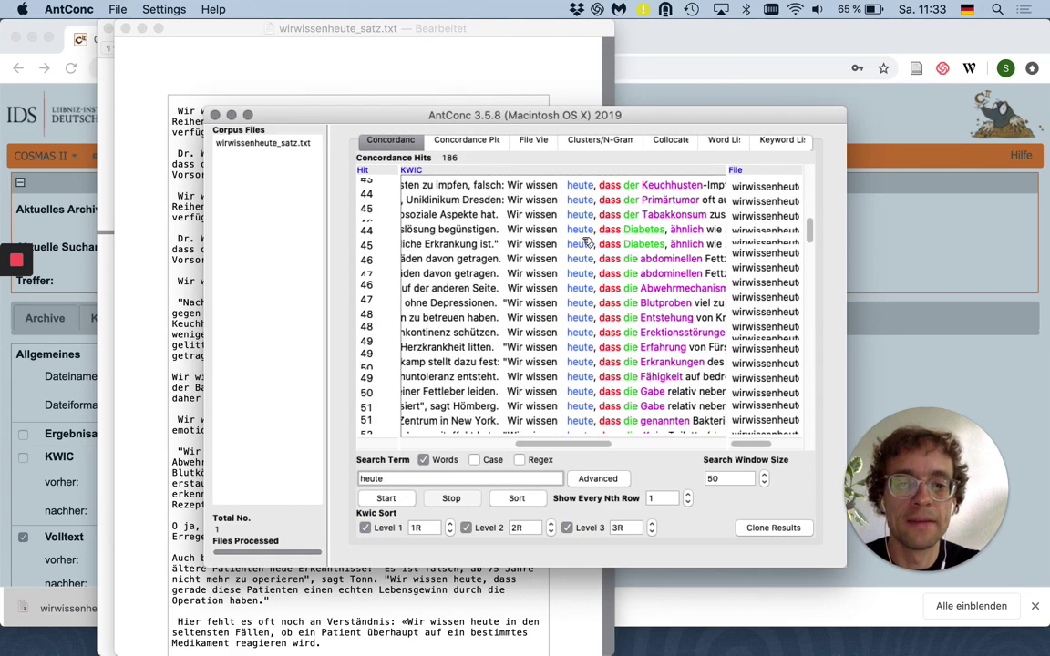
scroll(588, 242, up, 10)
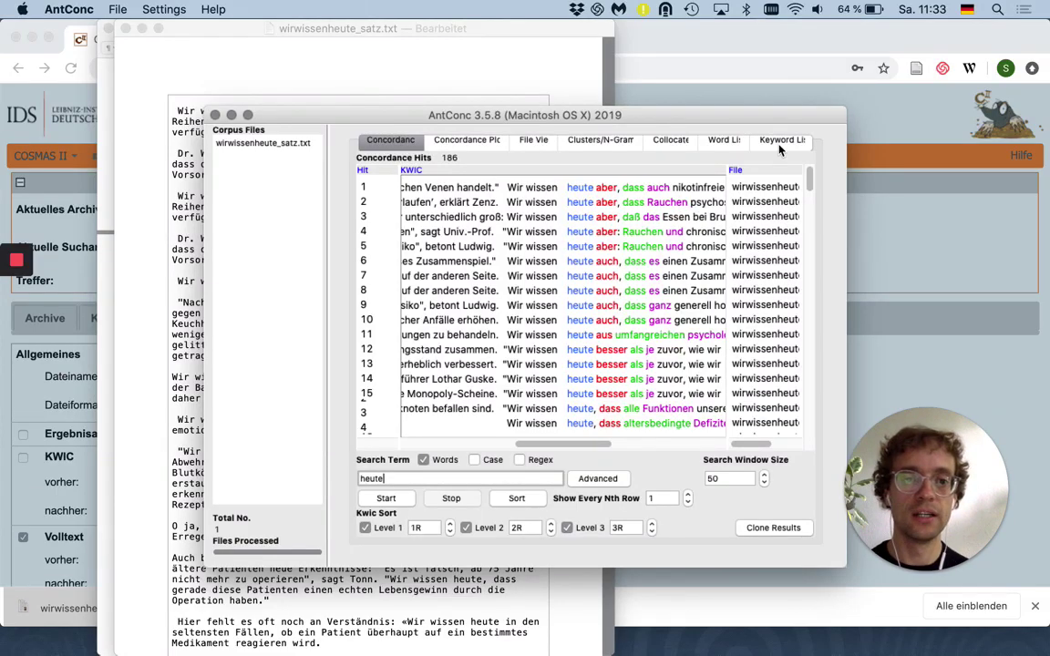
Switch to Chrome, close the COSMAS II export dialog and bring up the Deutscher Wortschatz Leipzig site.
click(746, 39)
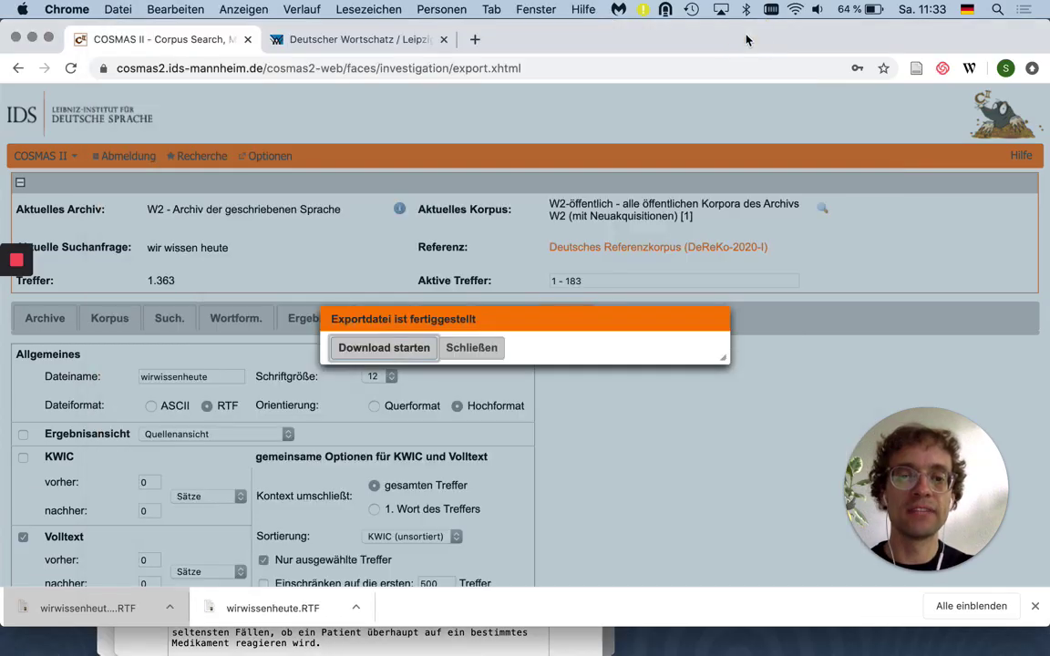
click(474, 348)
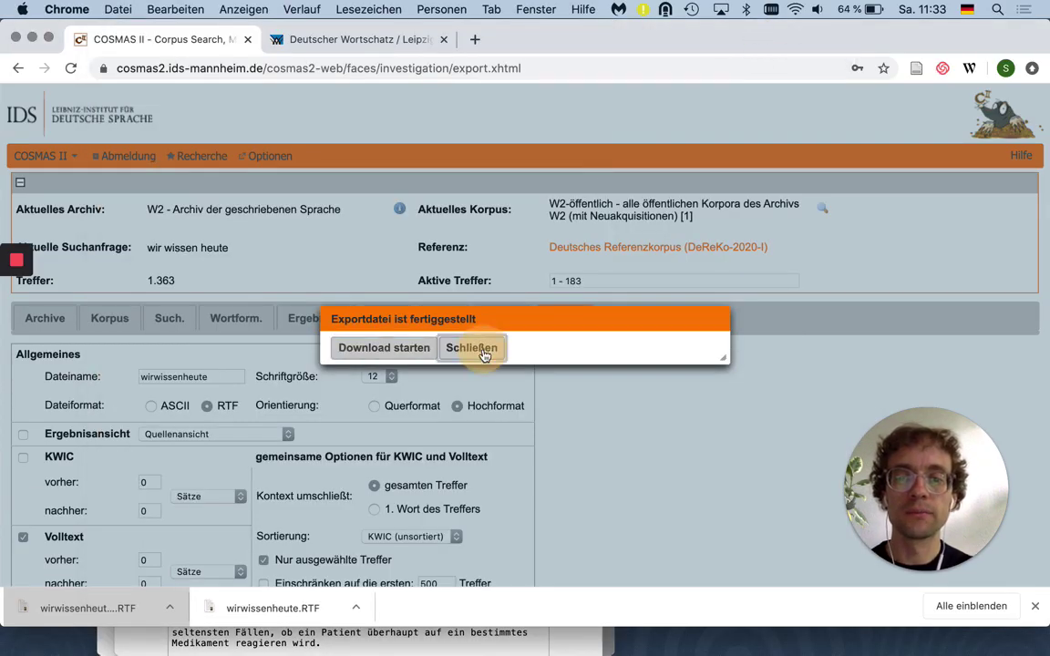
click(362, 41)
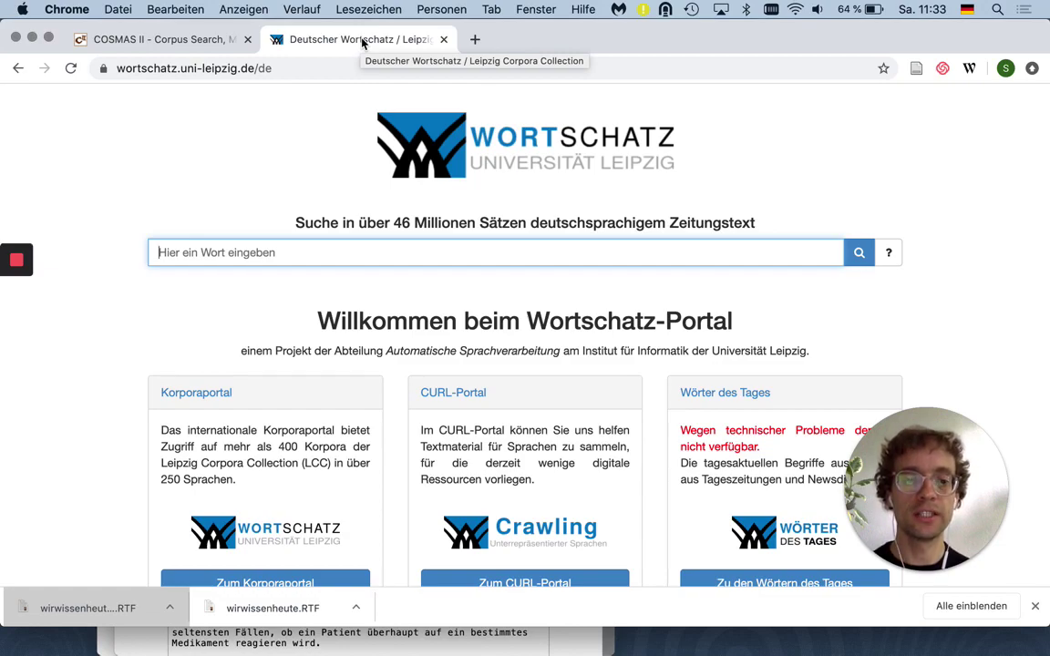
click(199, 69)
click(324, 157)
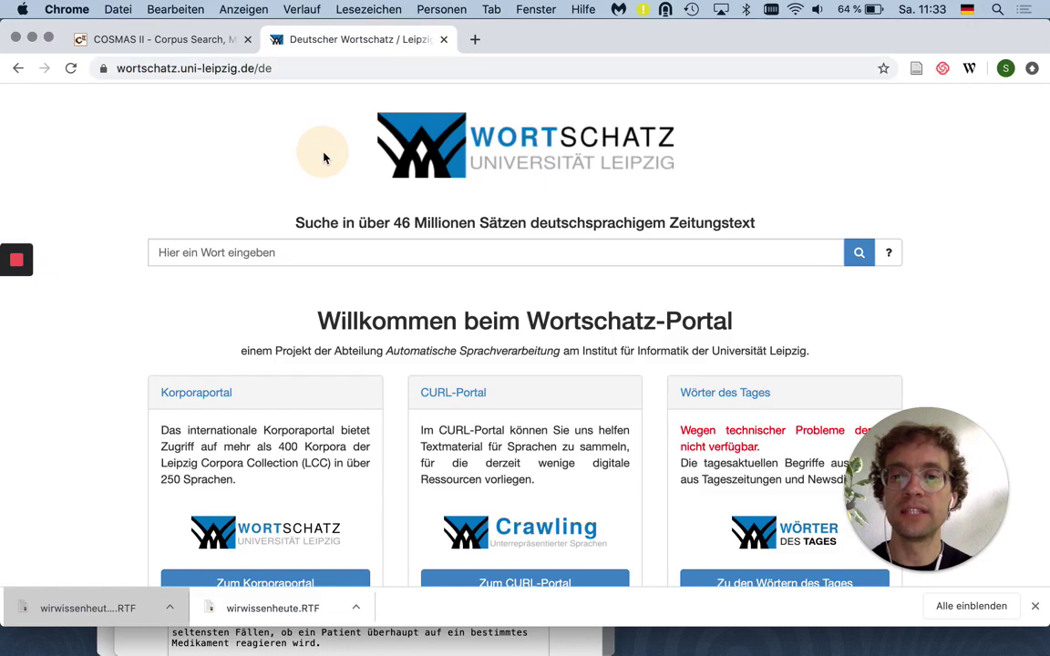
Go to the Wortschatz portal's download page and open the corpus downloads for German (Deutsch).
scroll(324, 156, down, 3)
scroll(323, 157, down, 2)
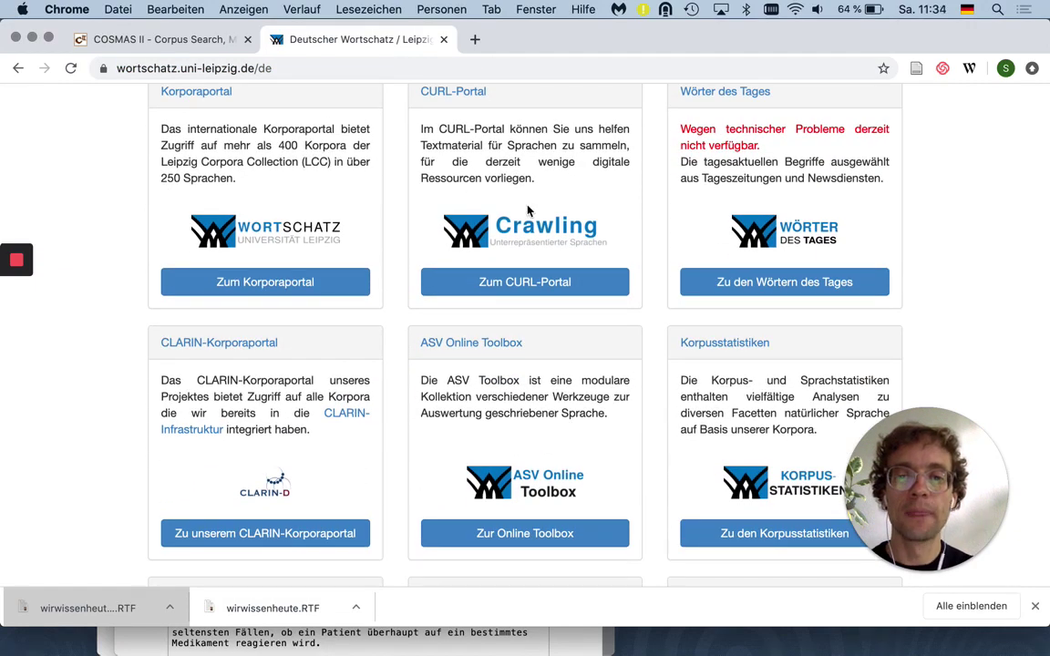
scroll(527, 211, down, 5)
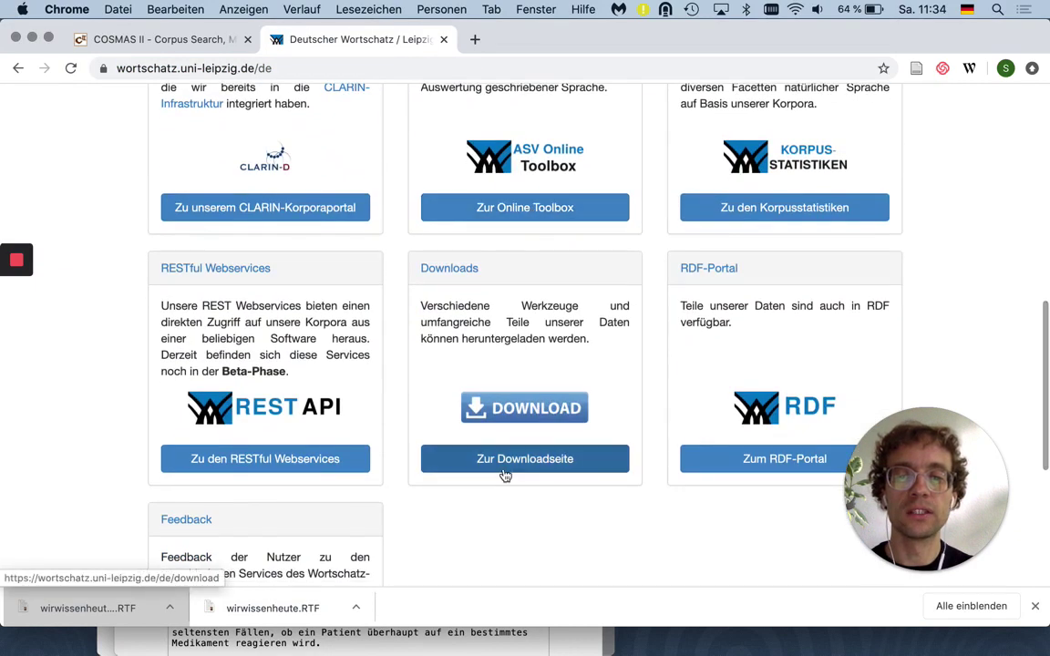
click(506, 460)
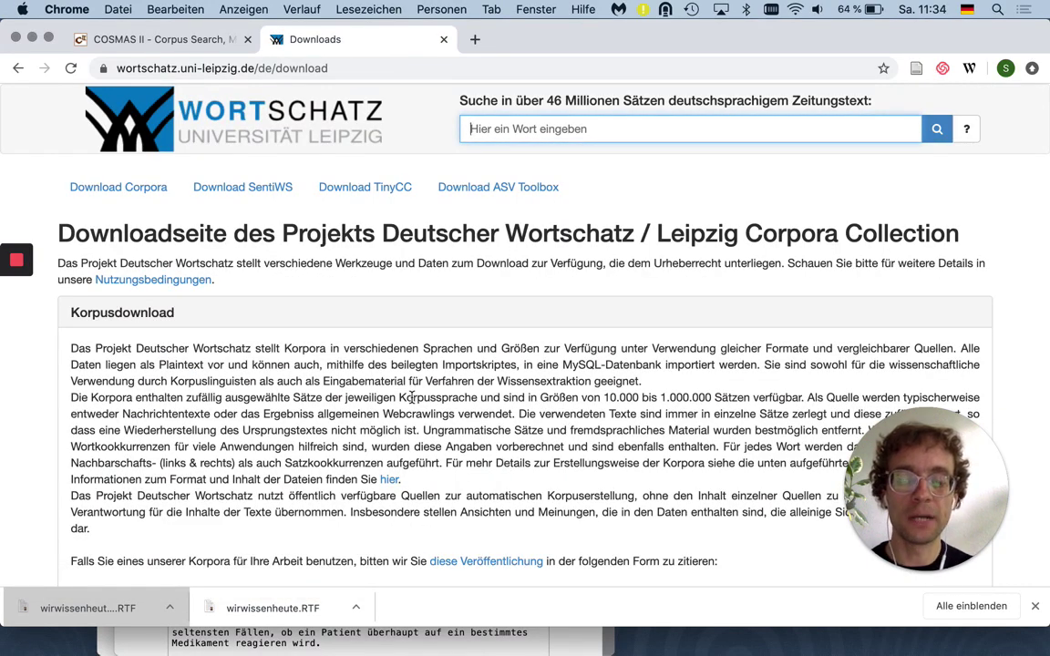
scroll(411, 397, down, 3)
scroll(411, 396, down, 3)
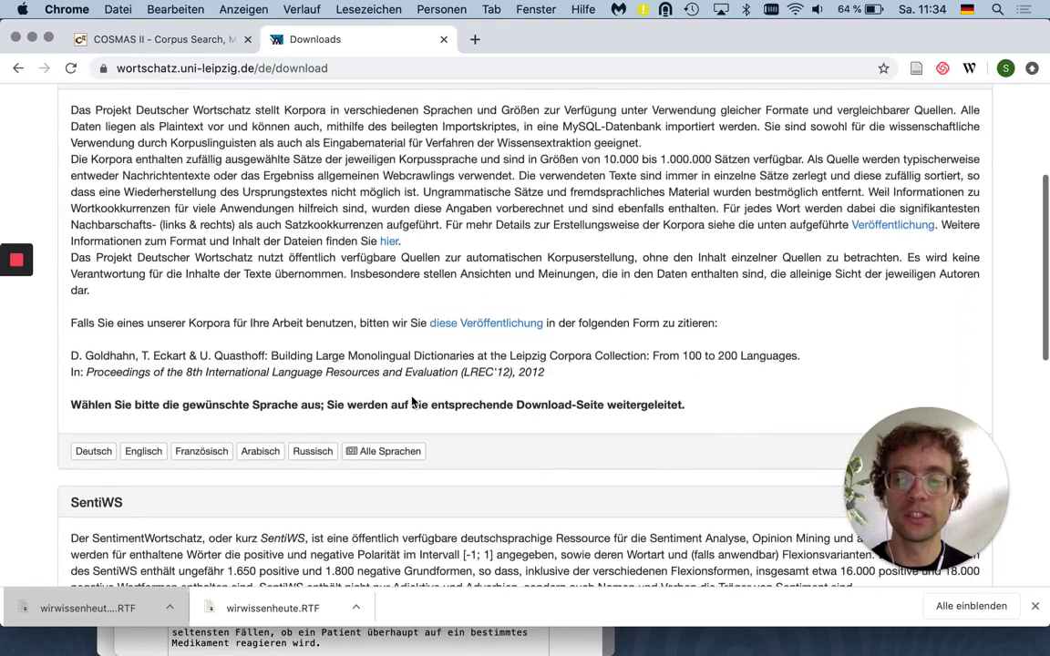
click(102, 452)
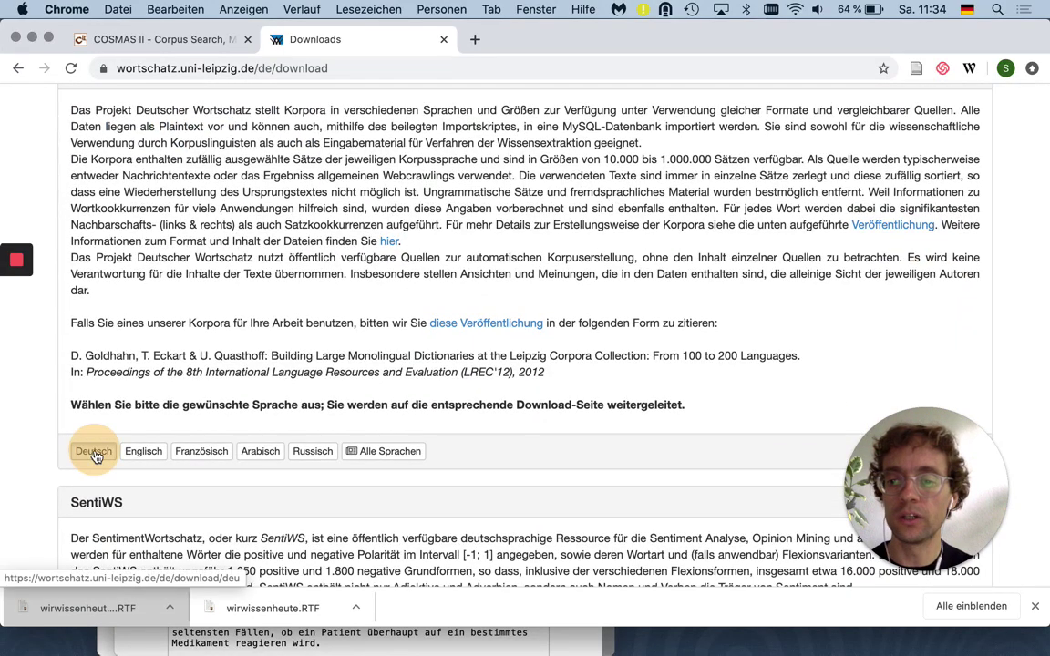
Look through the available German corpora, download the 2015 News corpus in size 100K and unpack the archive.
scroll(372, 346, down, 4)
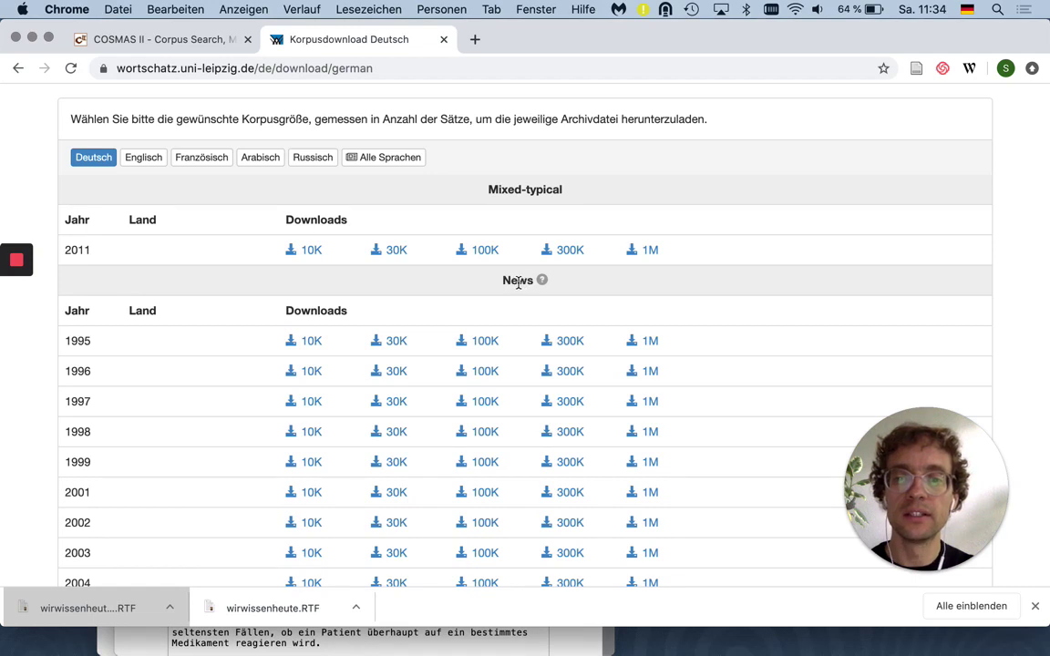
scroll(523, 282, down, 1)
scroll(524, 283, down, 20)
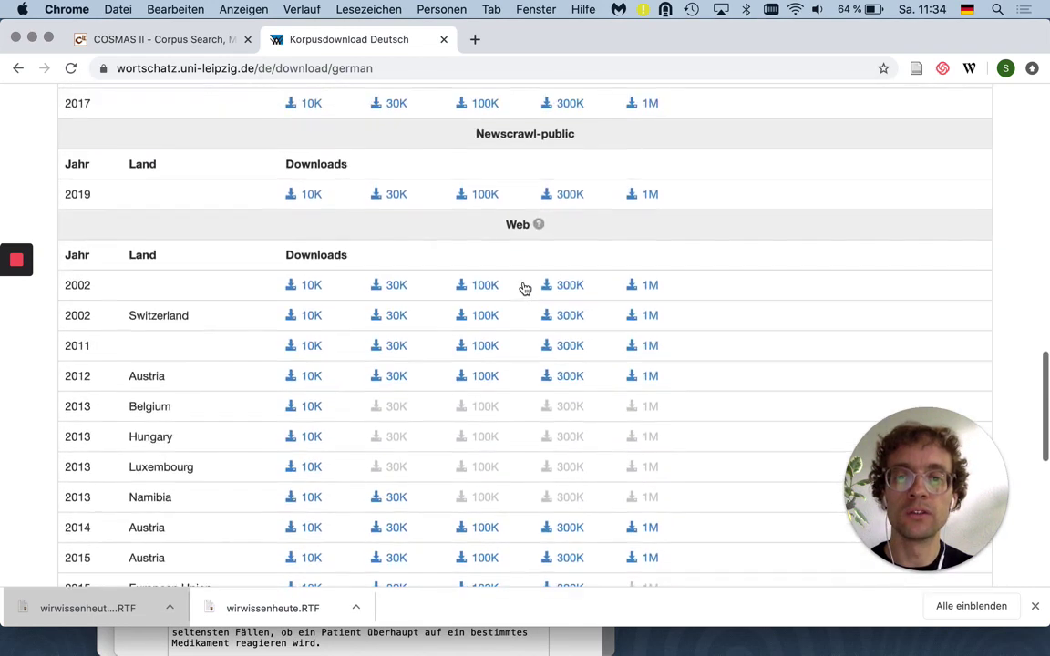
scroll(500, 466, down, 6)
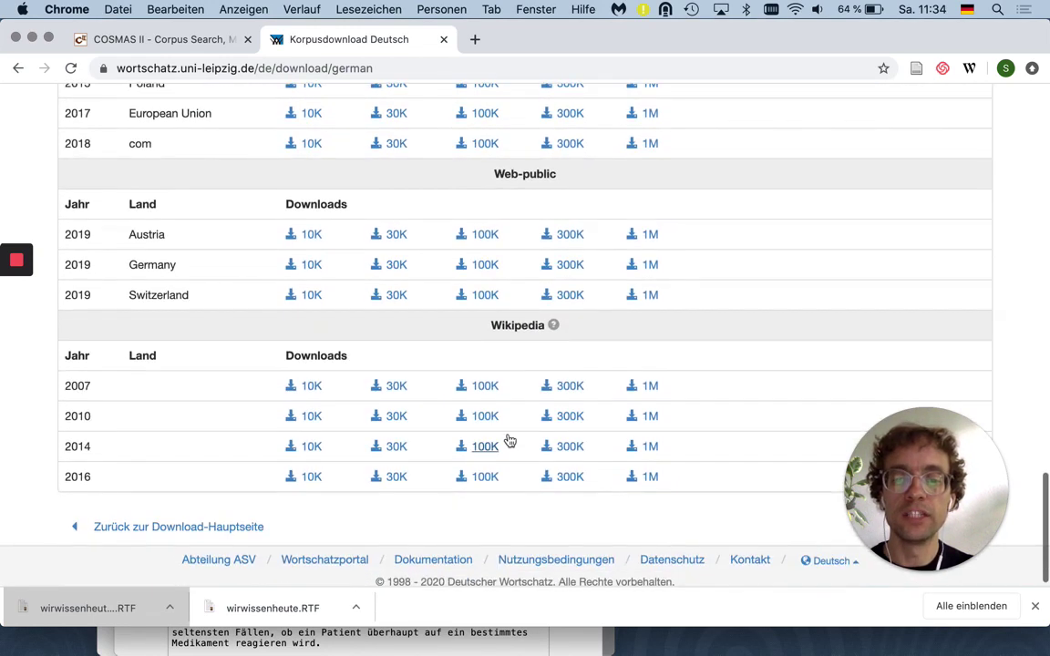
scroll(512, 428, up, 2)
scroll(512, 427, up, 20)
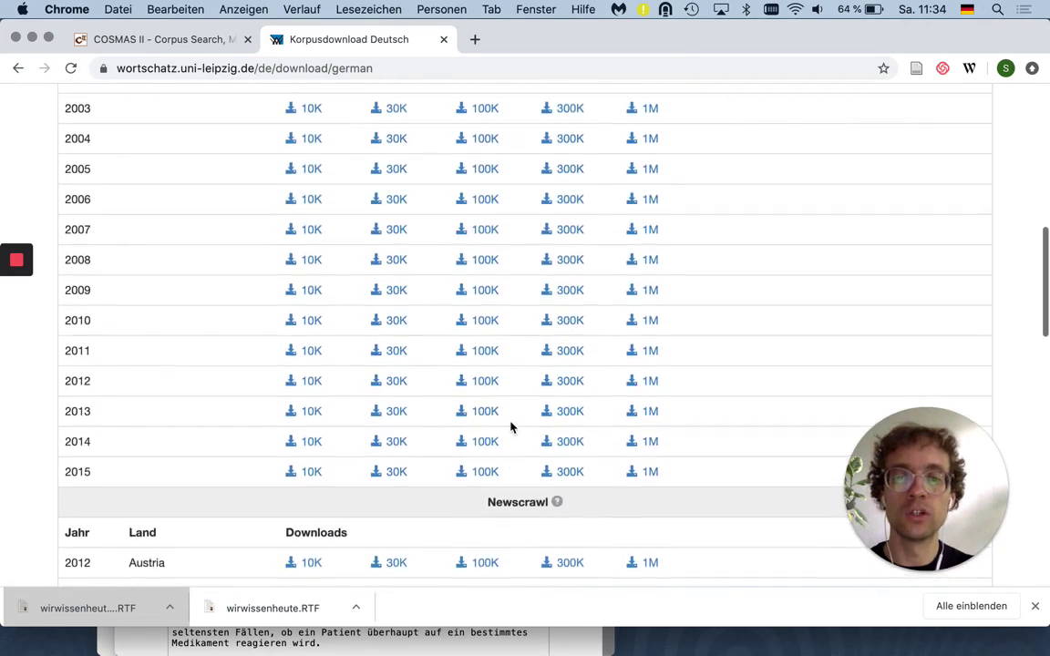
scroll(511, 428, down, 1)
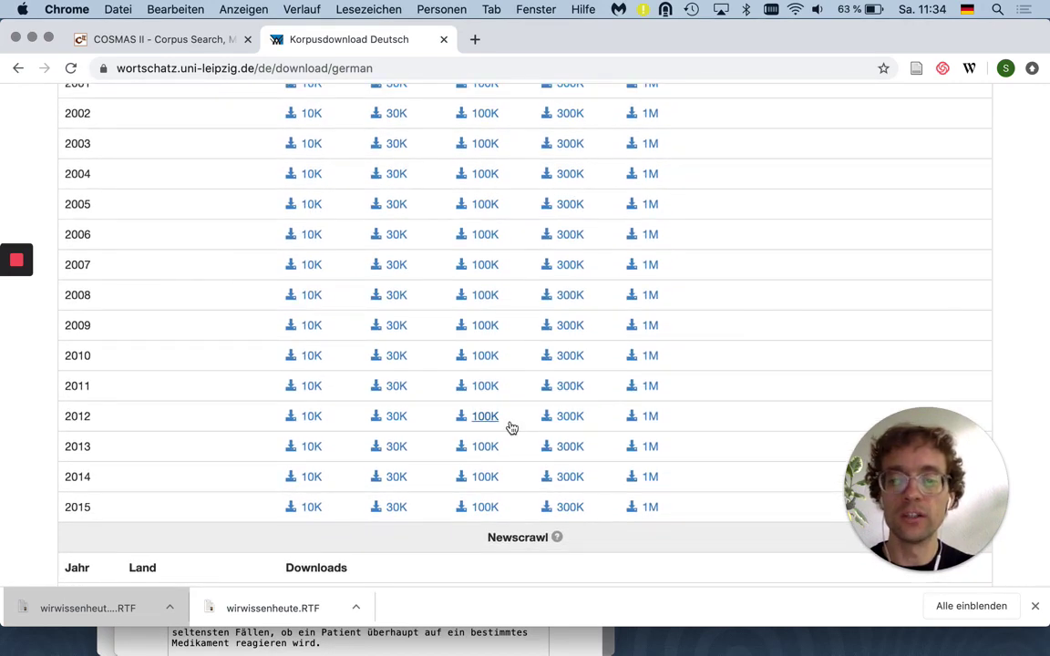
click(484, 508)
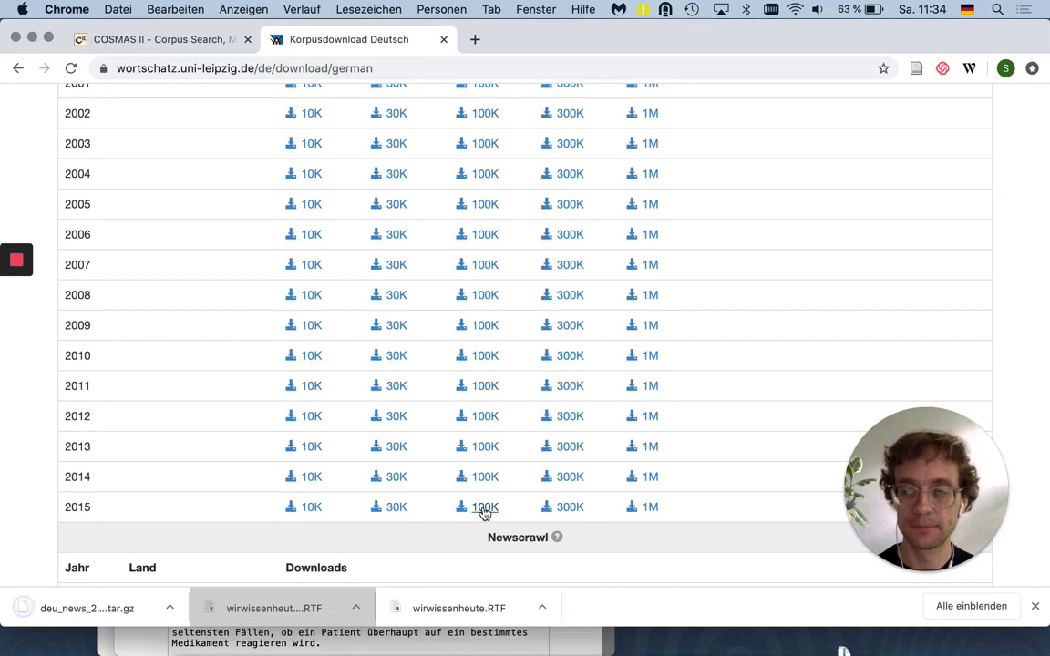
click(82, 613)
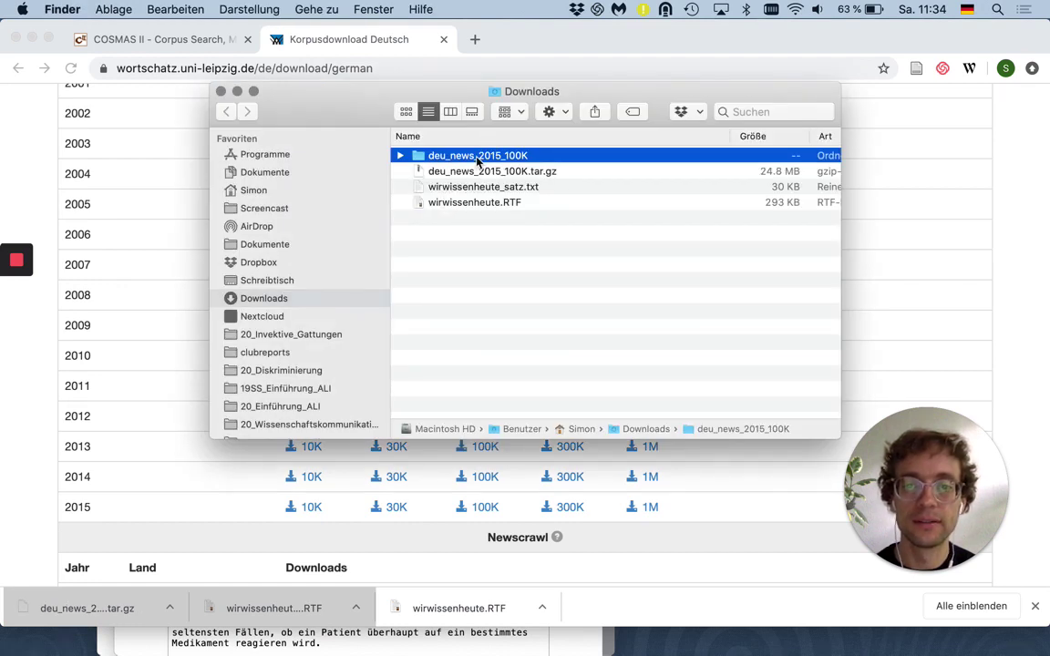
Open deu_news_2015_100K-sentences.txt from the unpacked deu_news_2015_100K folder, look through its numbered sentences and close it.
double_click(476, 157)
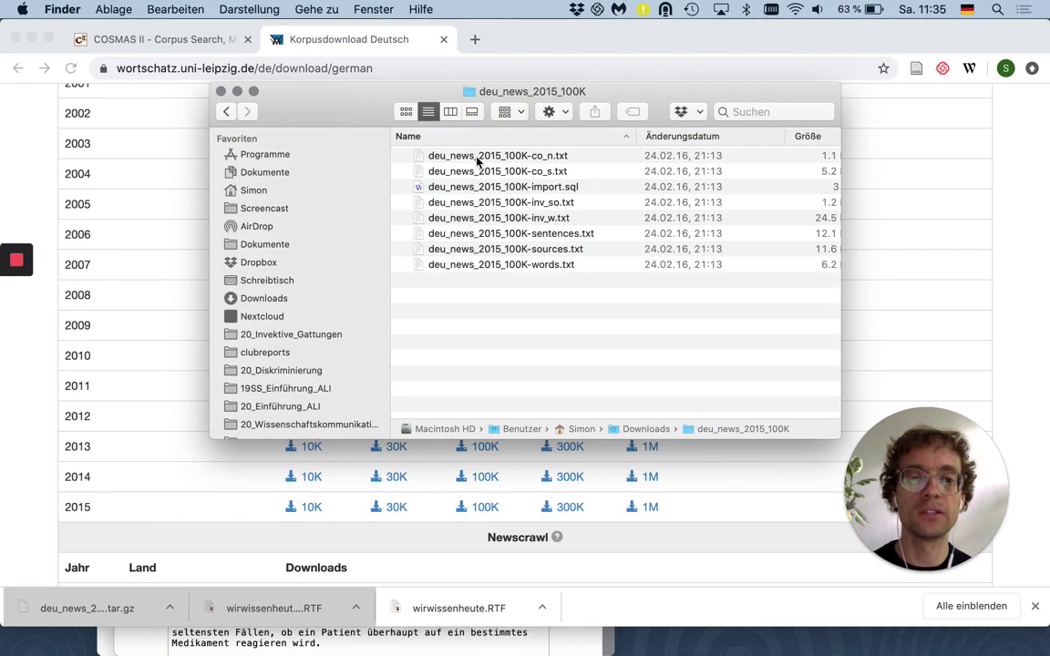
click(513, 235)
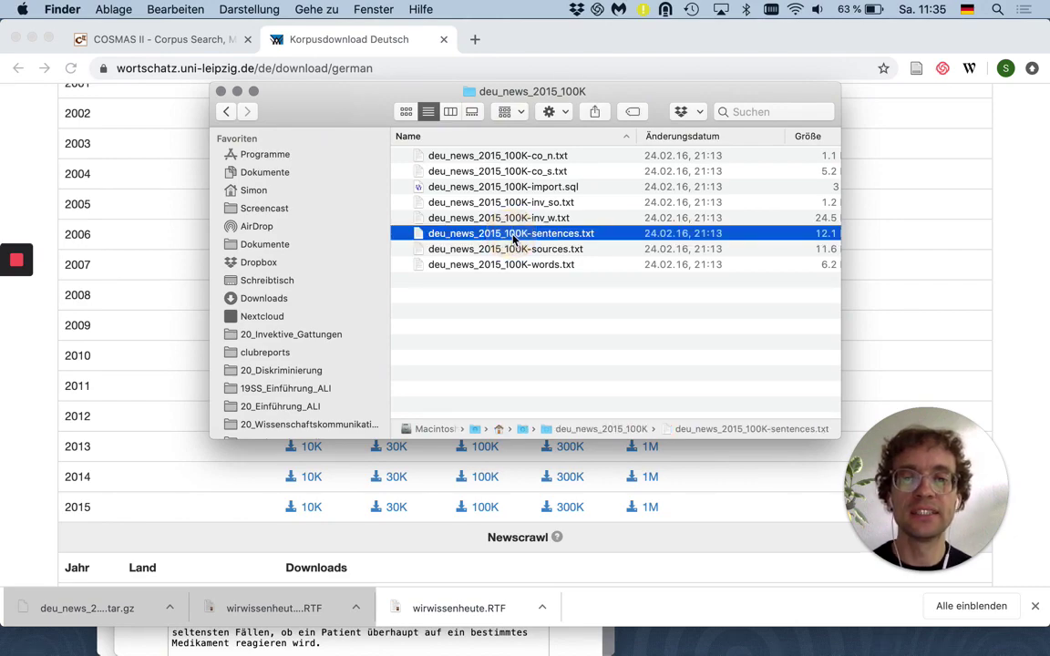
double_click(513, 236)
scroll(419, 213, down, 20)
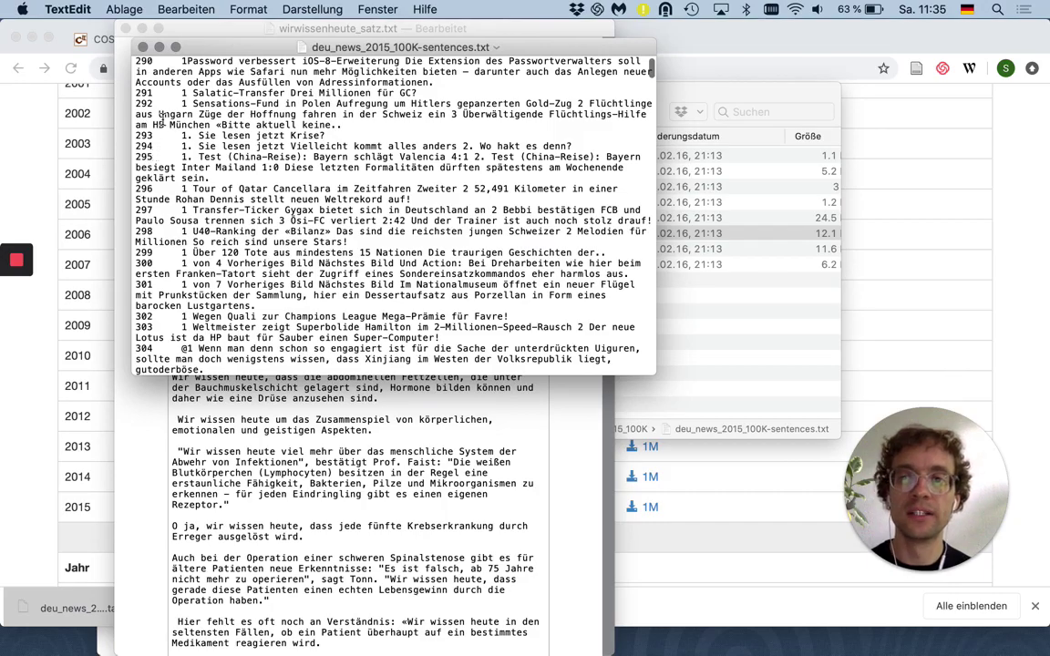
click(142, 46)
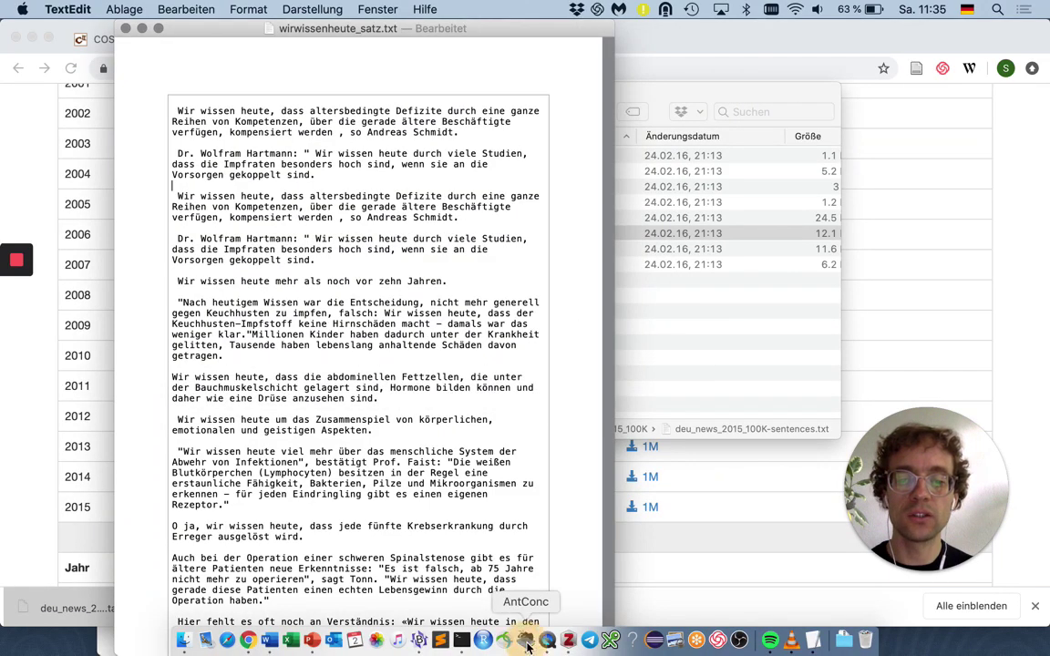
Switch to AntConc and bring up the Keyword List preferences for the reference corpus.
click(526, 643)
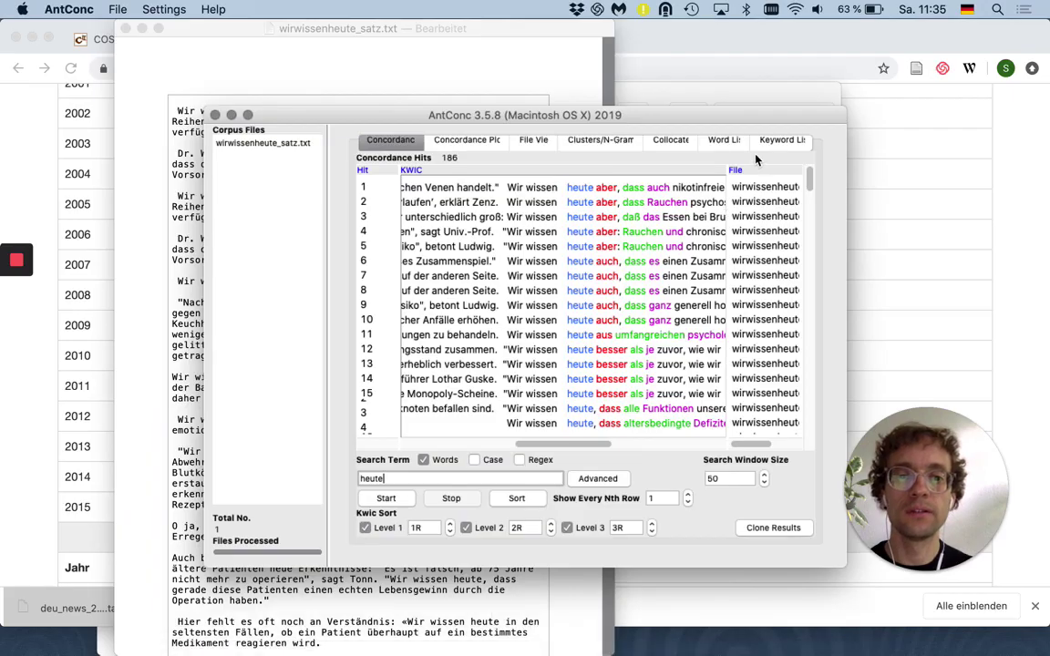
click(803, 141)
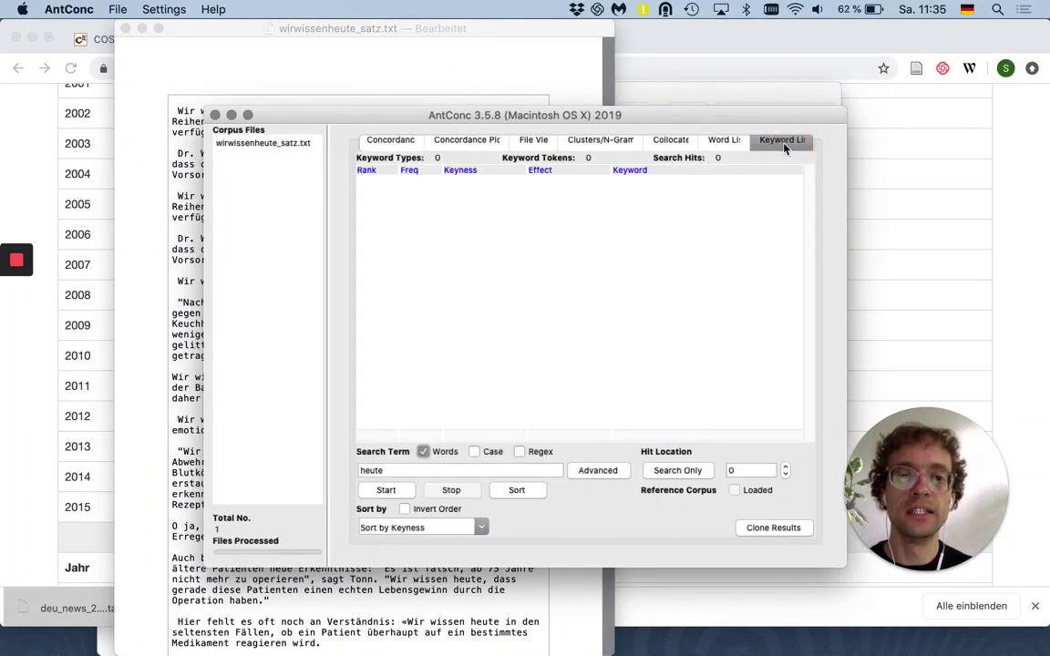
click(155, 9)
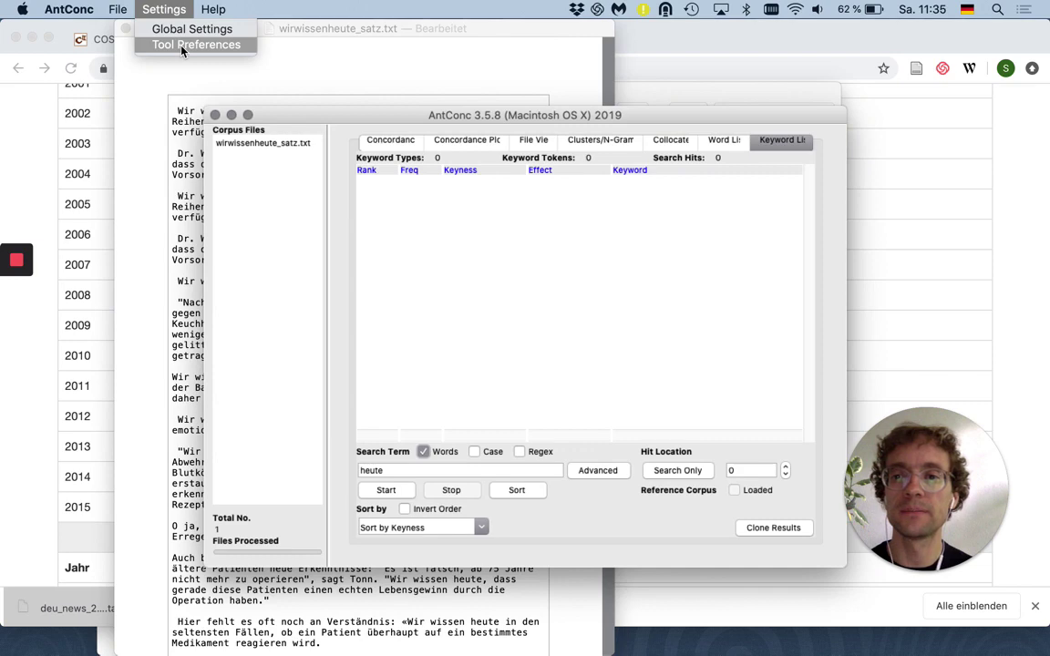
click(181, 46)
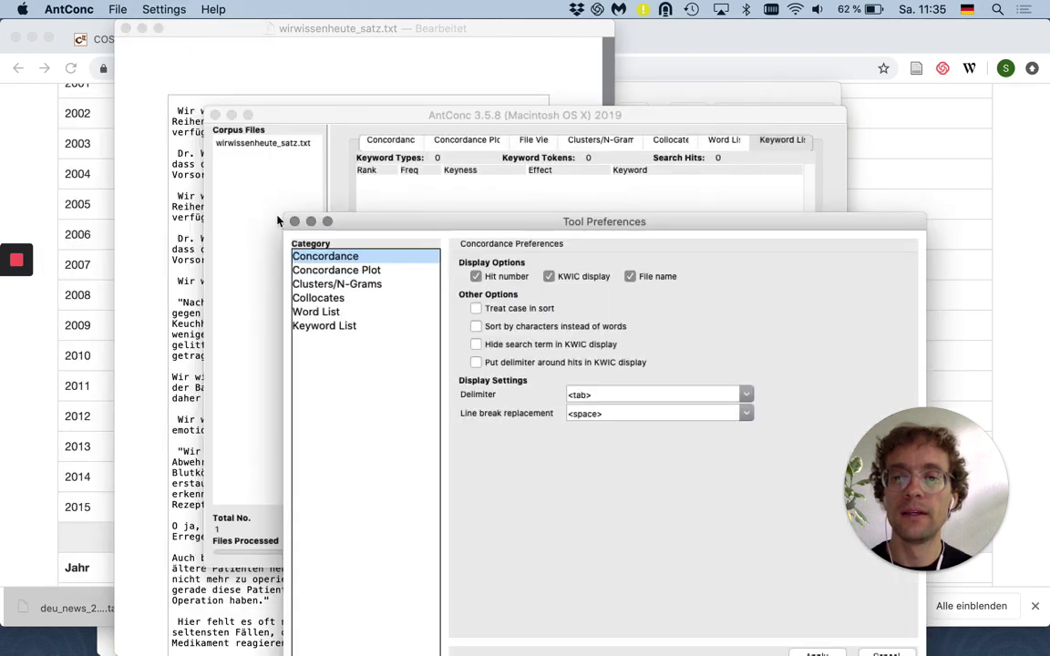
click(329, 328)
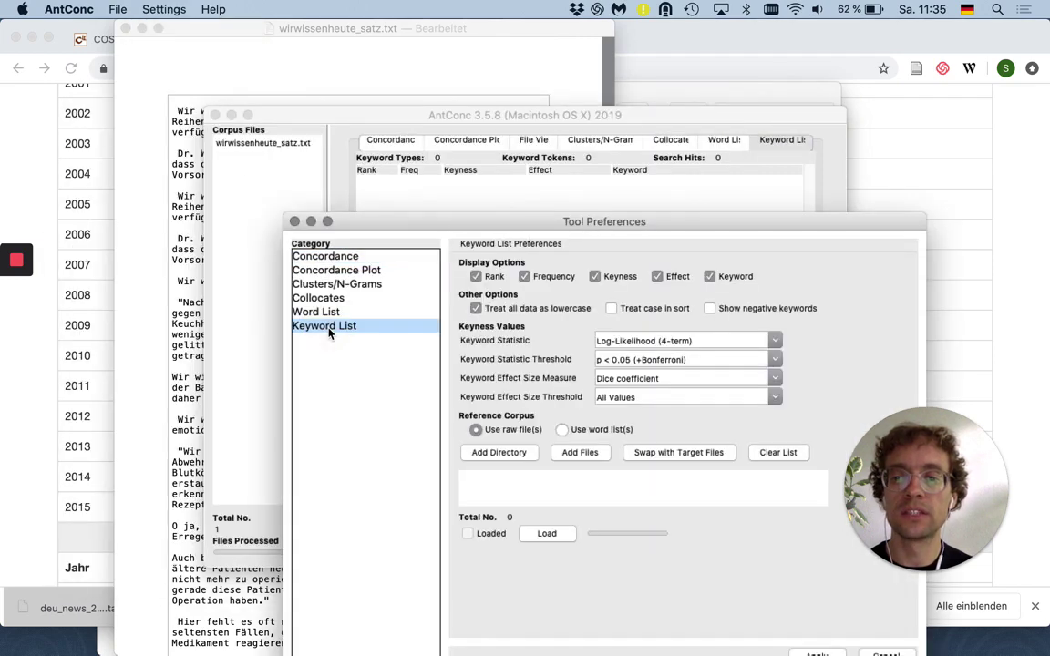
Add deu_news_2015_100K-sentences.txt from Downloads as the raw-file reference corpus, load it and apply the preferences.
click(578, 453)
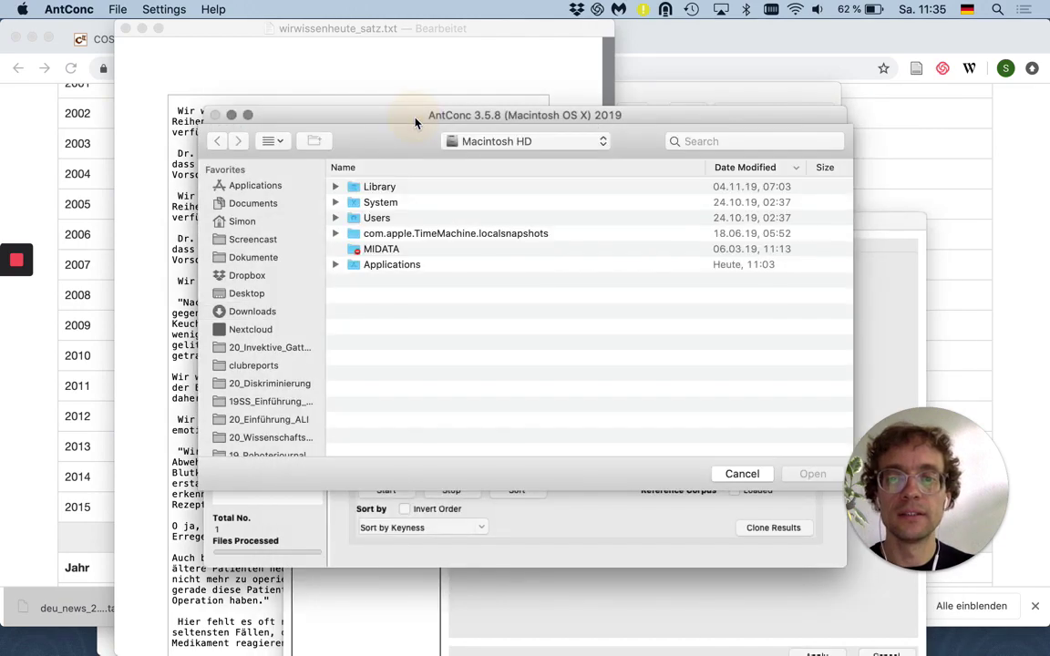
click(254, 314)
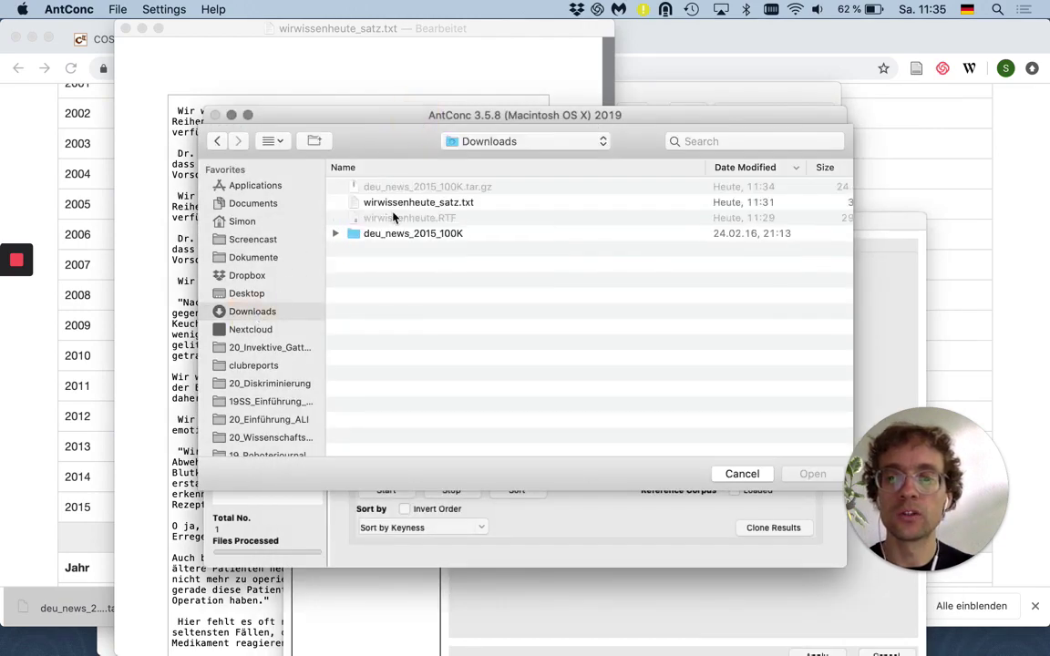
double_click(390, 234)
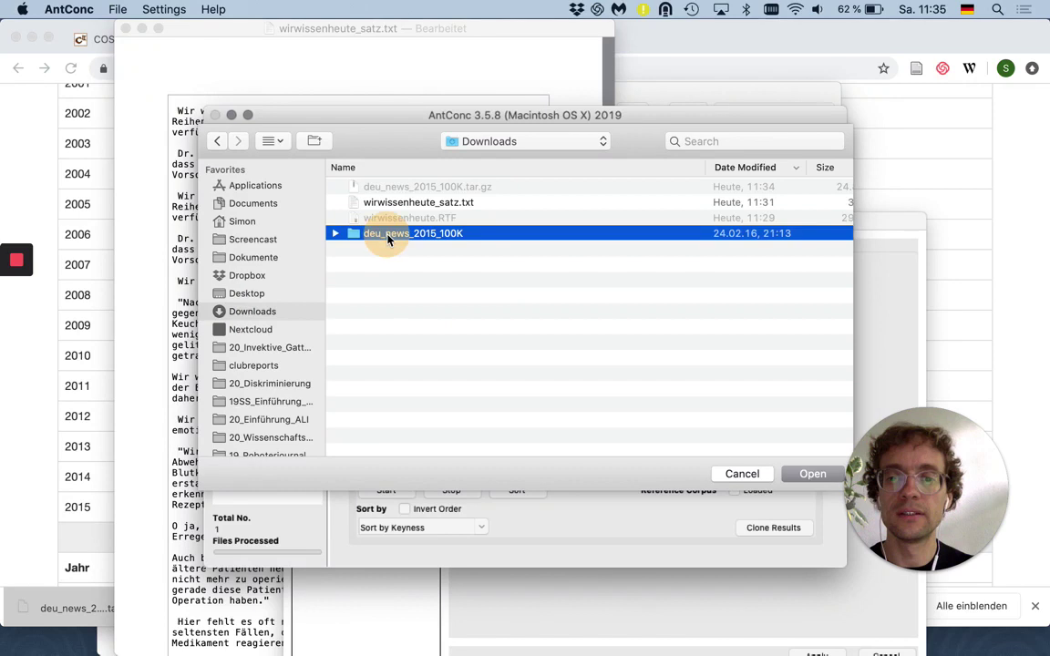
click(406, 280)
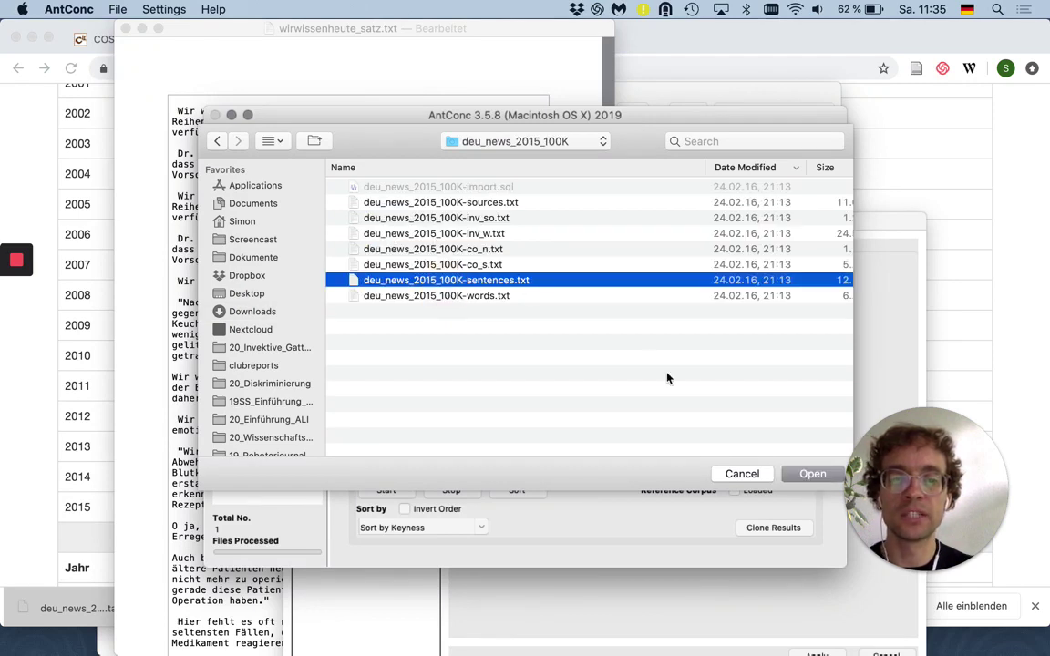
click(814, 474)
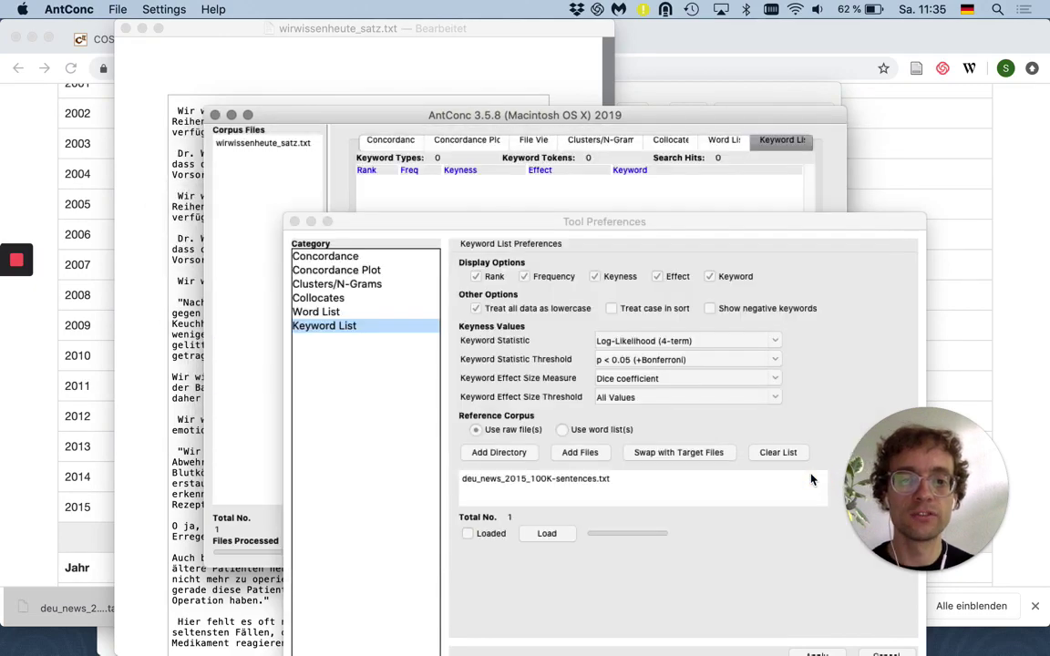
click(551, 536)
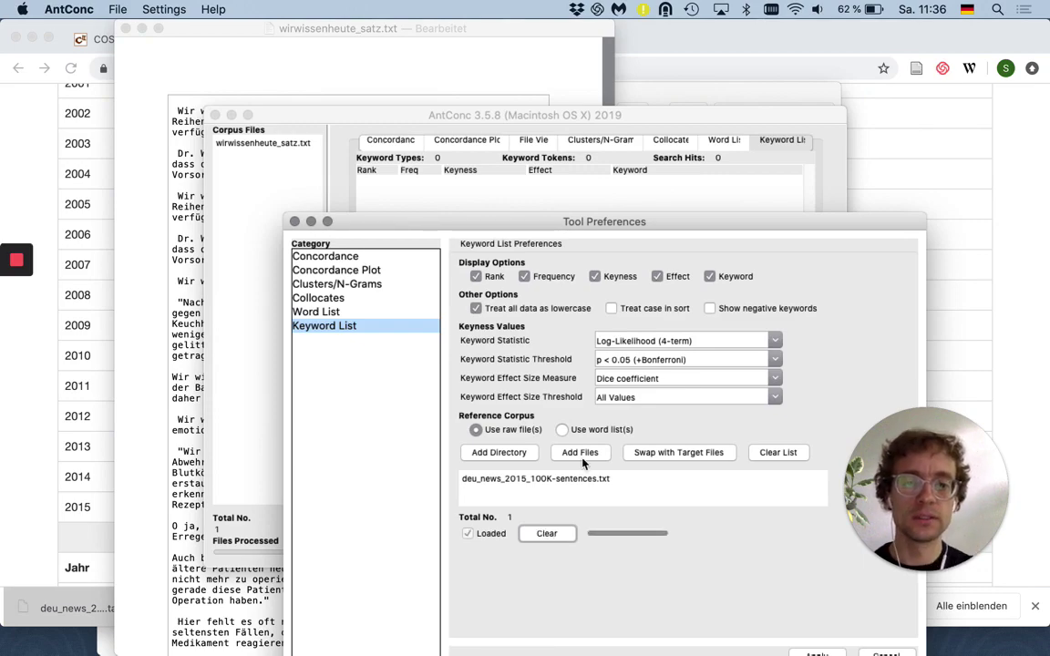
drag(623, 222, 593, 103)
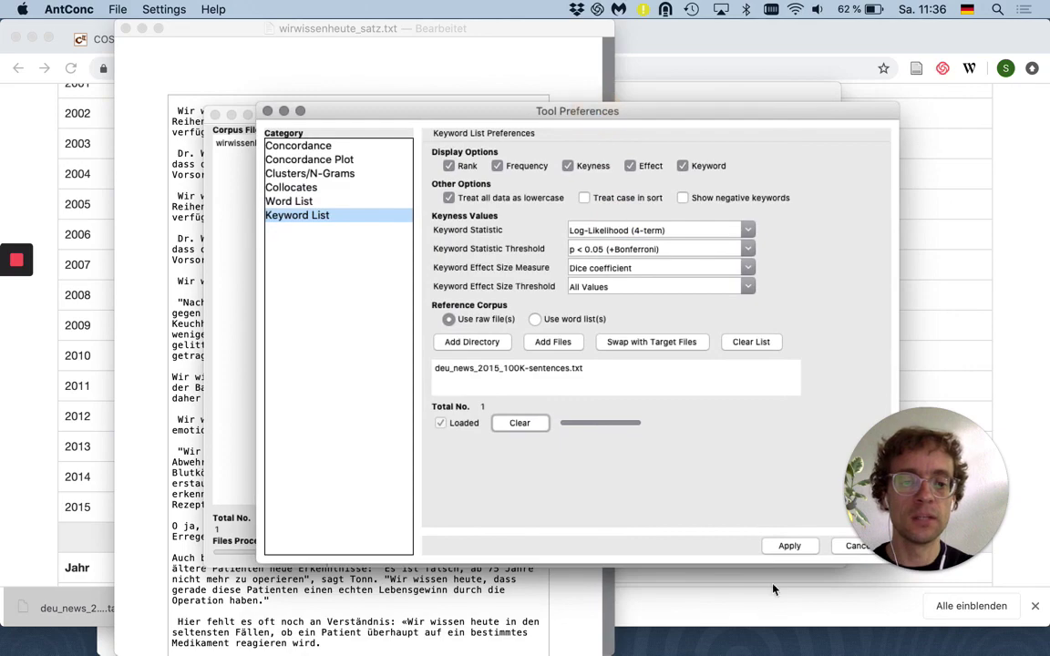
click(789, 546)
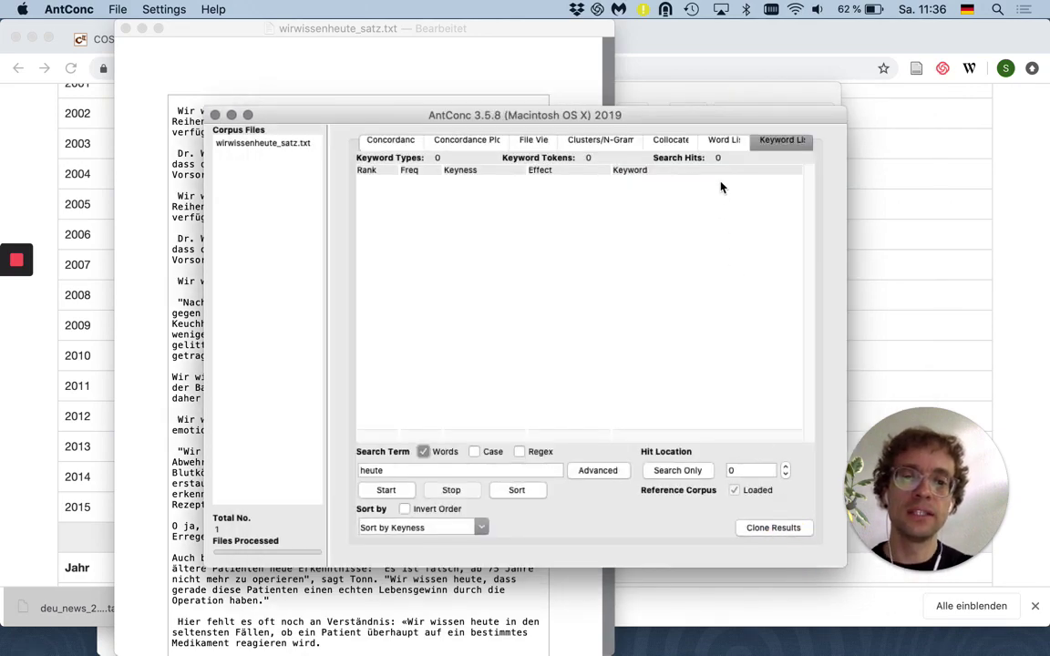
Check the word list, generate the keyword list for wirwissenheute_satz.txt against the reference corpus and look through the ranked keywords.
click(725, 142)
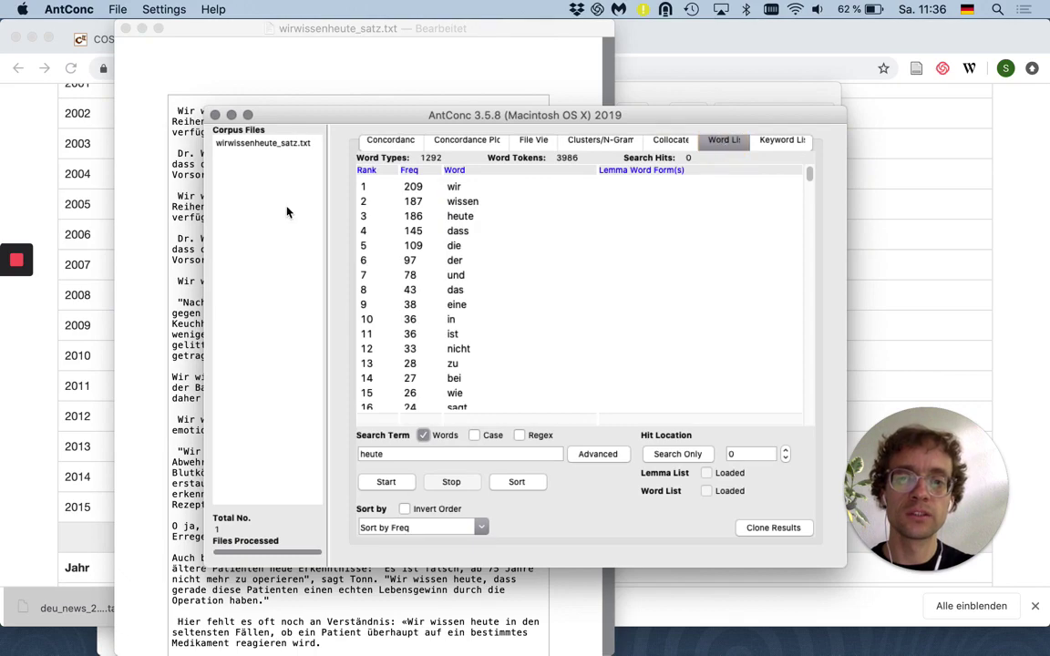
click(784, 144)
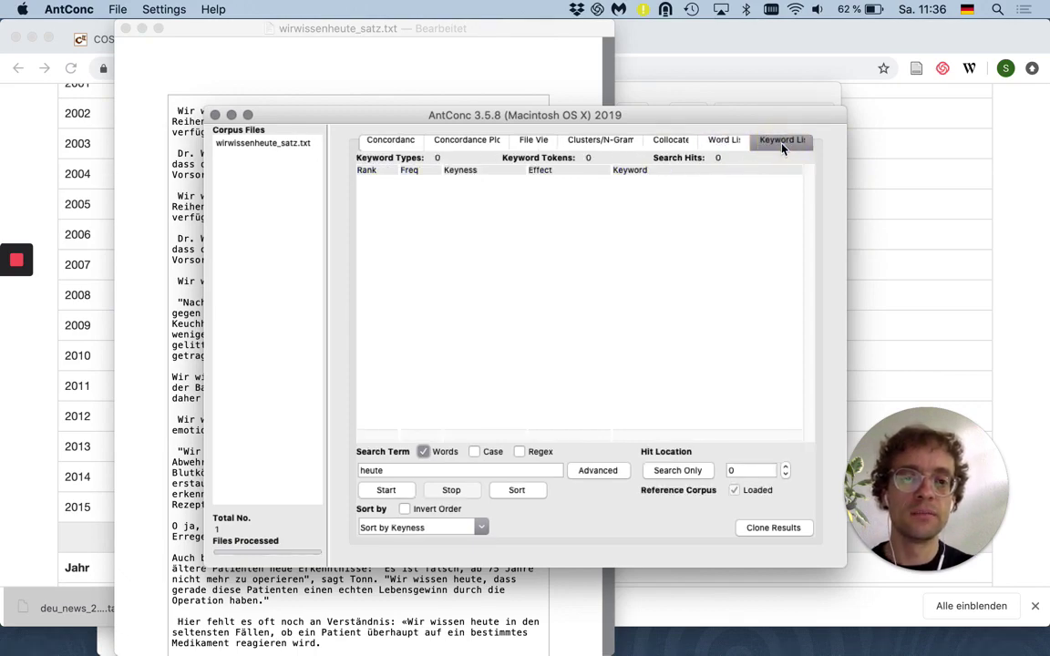
click(394, 491)
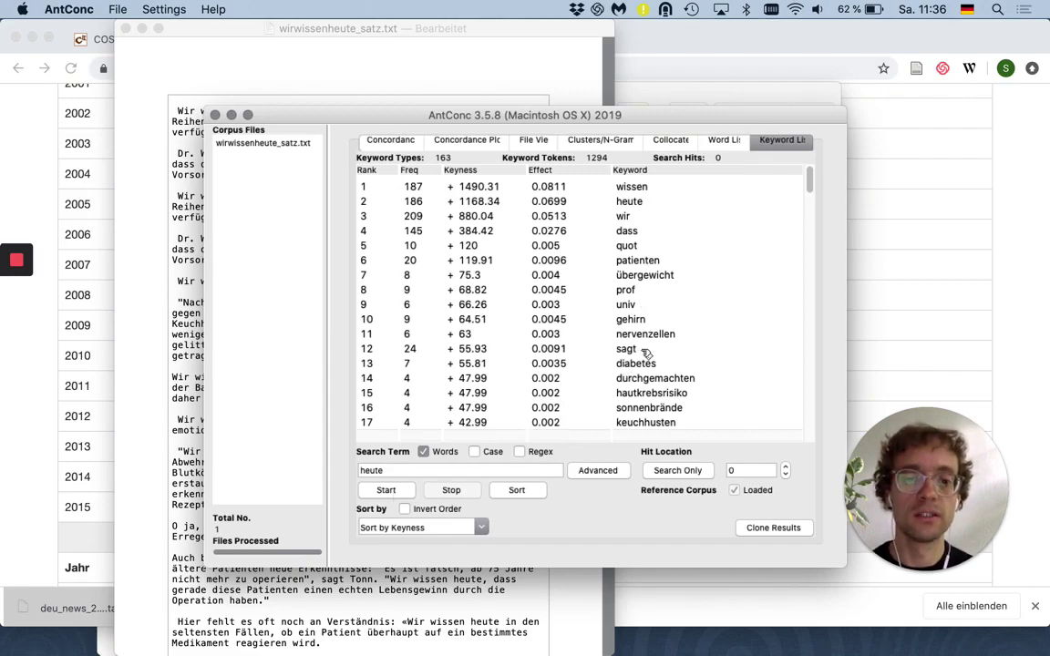
scroll(644, 354, down, 3)
scroll(644, 354, down, 1)
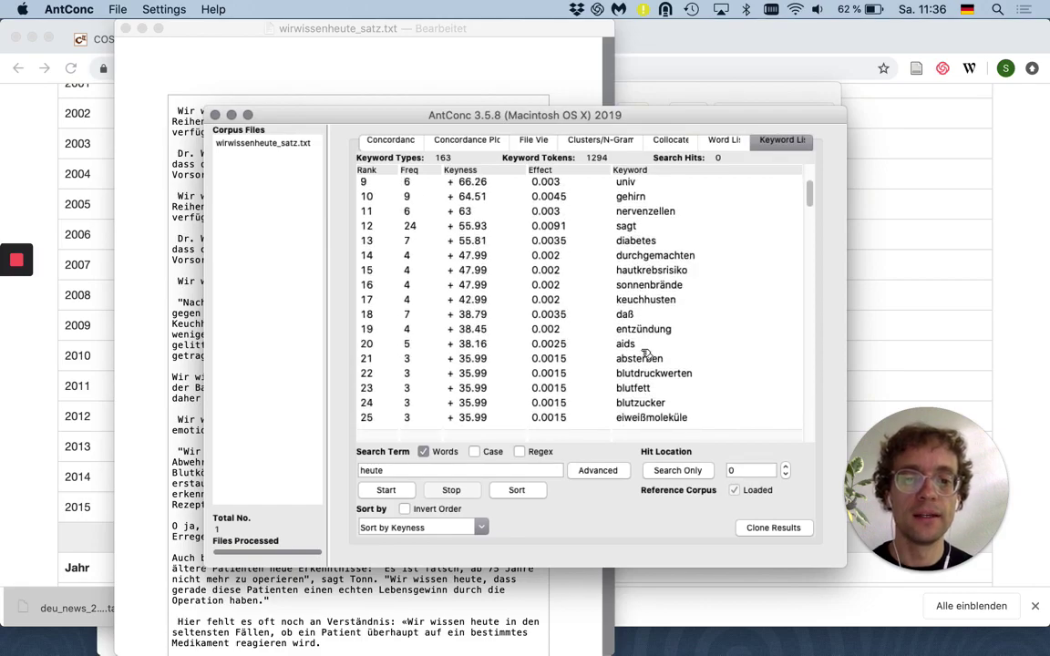
scroll(645, 354, up, 3)
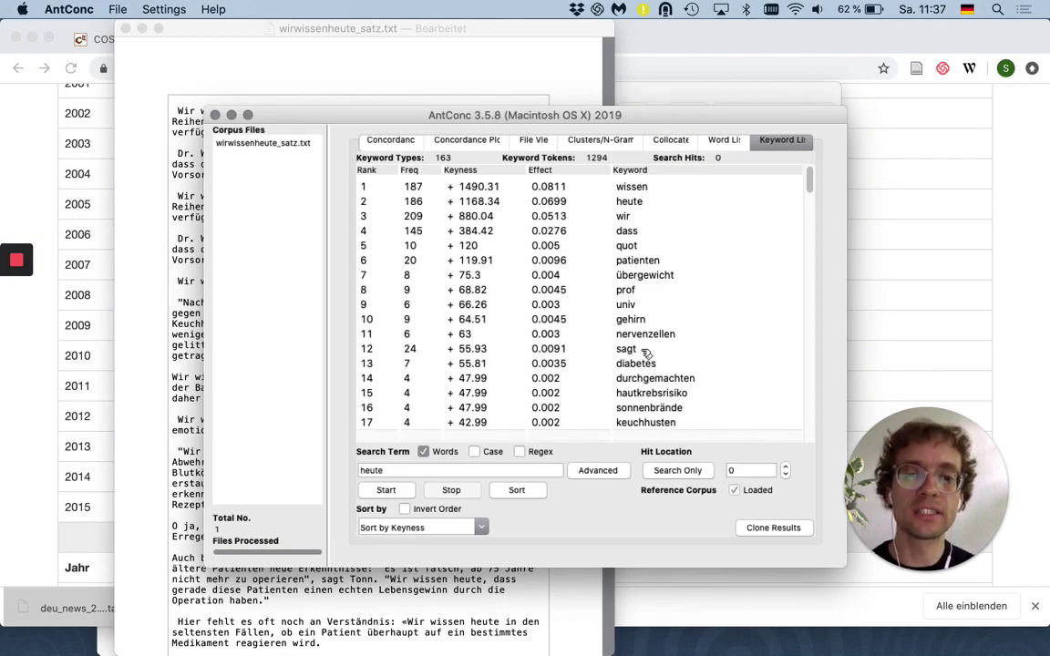
Show the concordance lines for the keyword "prof" and find the term in the full text of wirwissenheute_satz.txt.
click(631, 290)
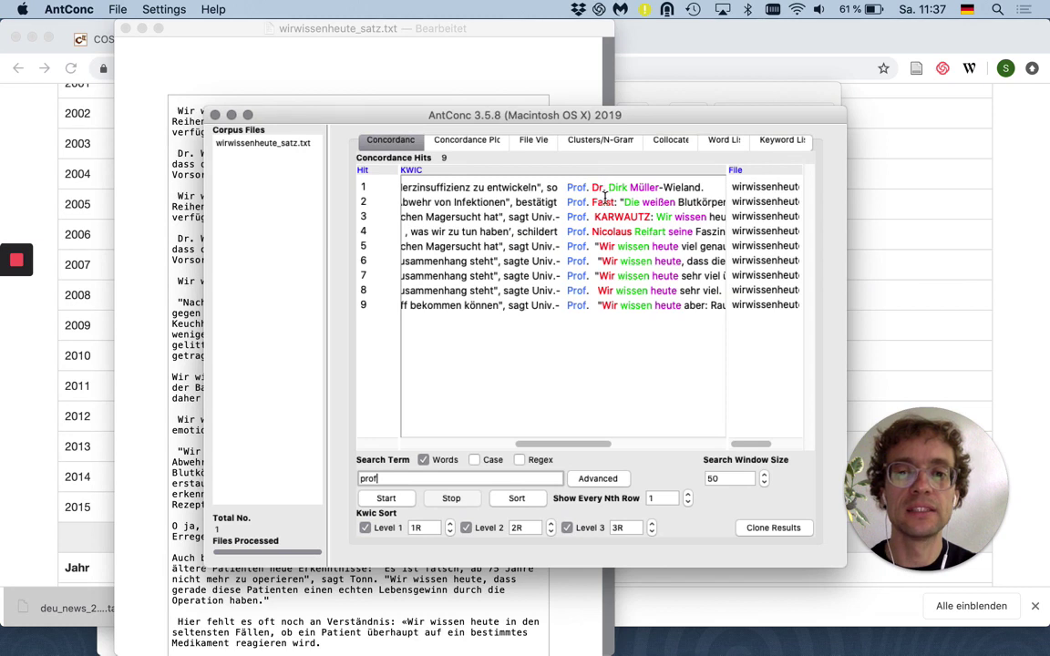
click(534, 144)
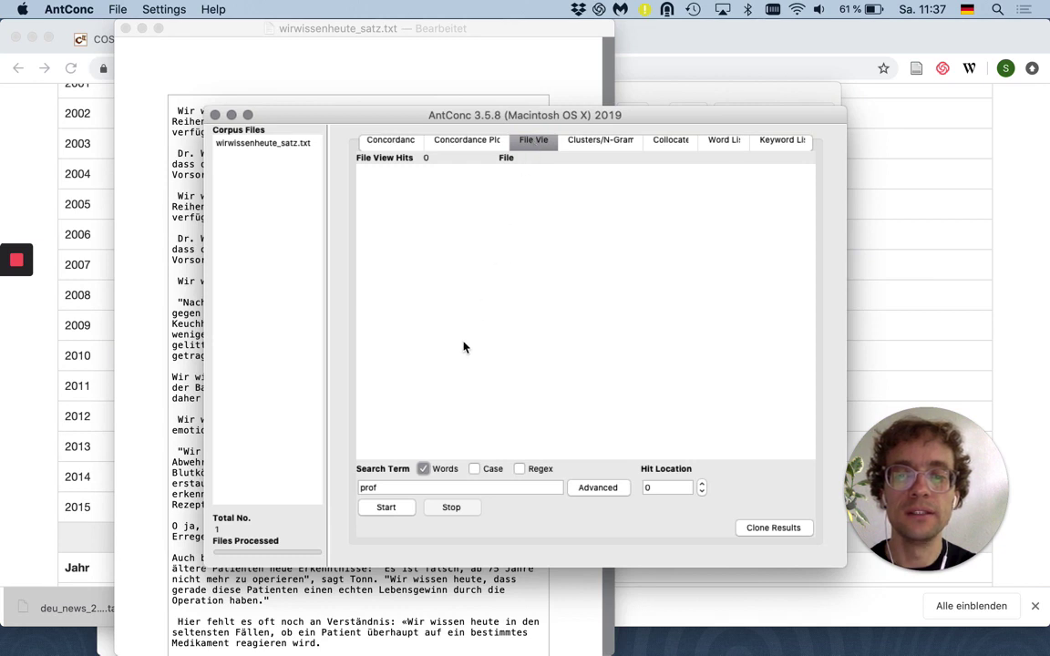
click(387, 509)
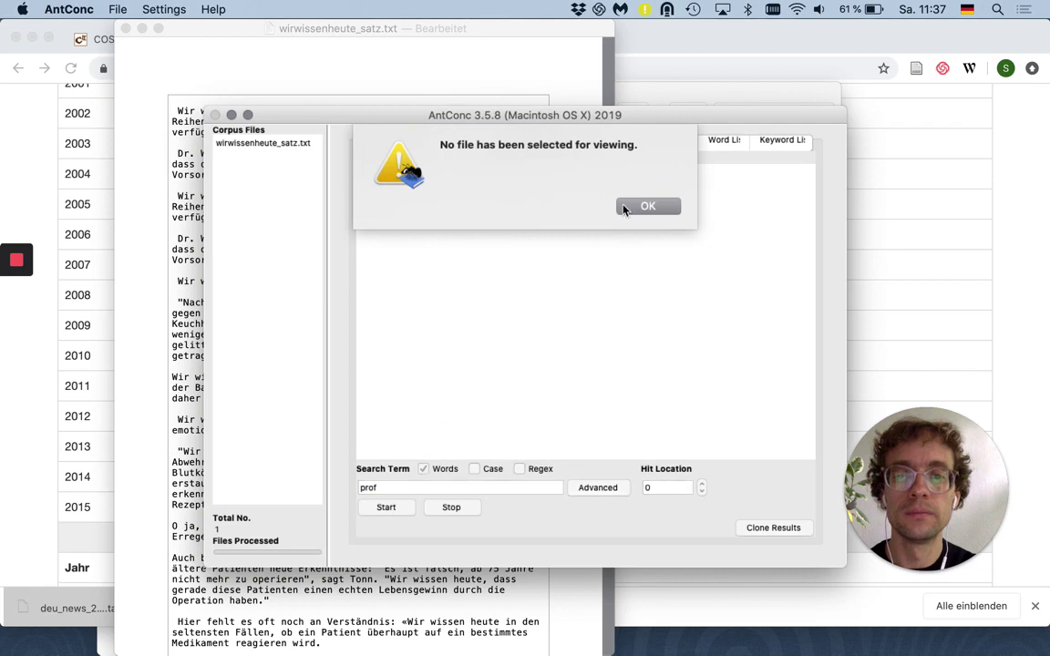
click(648, 207)
click(300, 143)
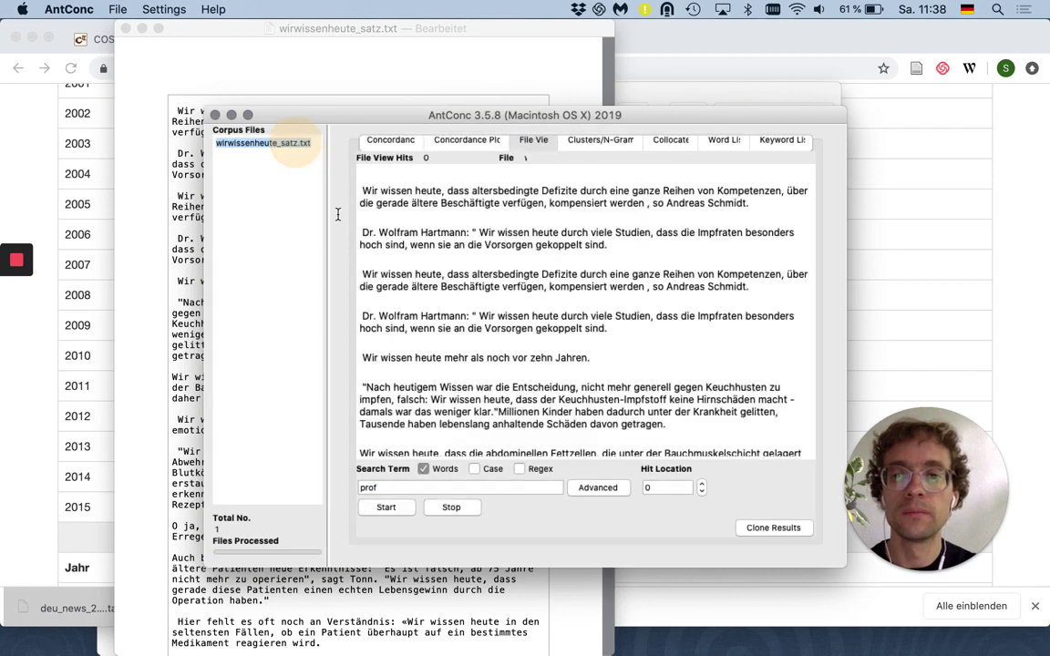
click(390, 508)
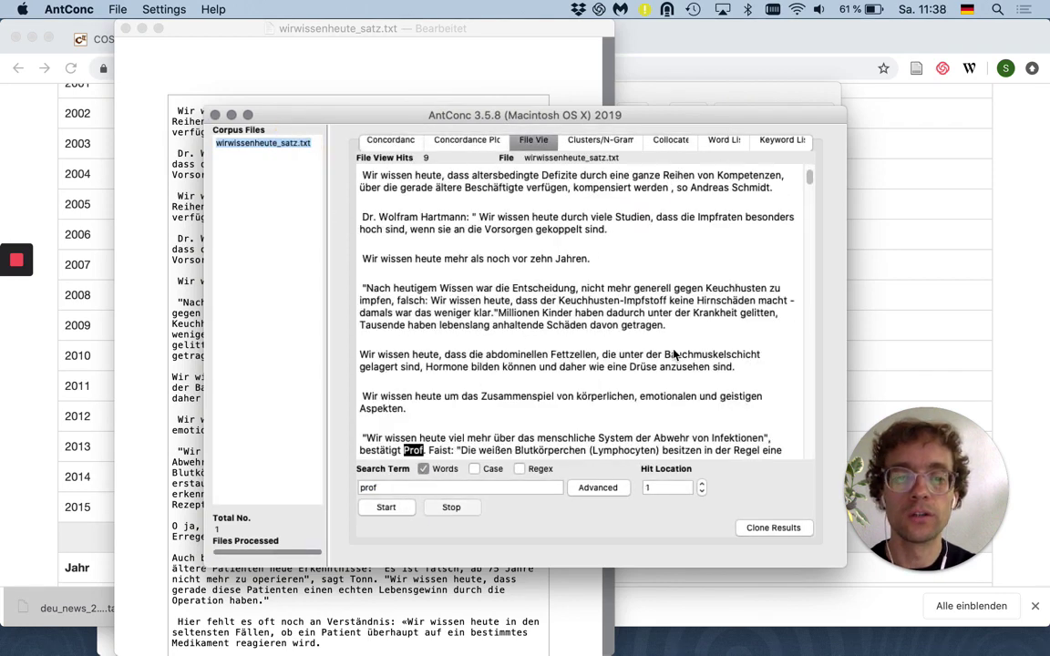
Step through the "prof" hits in the full text up to hit 5.
click(702, 486)
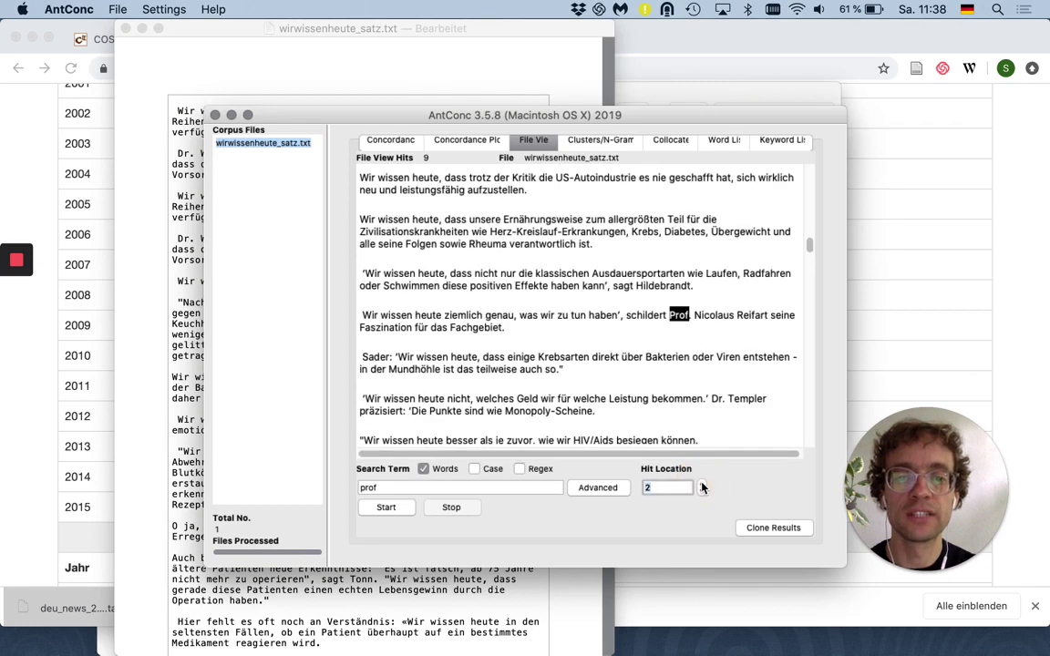
click(702, 486)
click(702, 485)
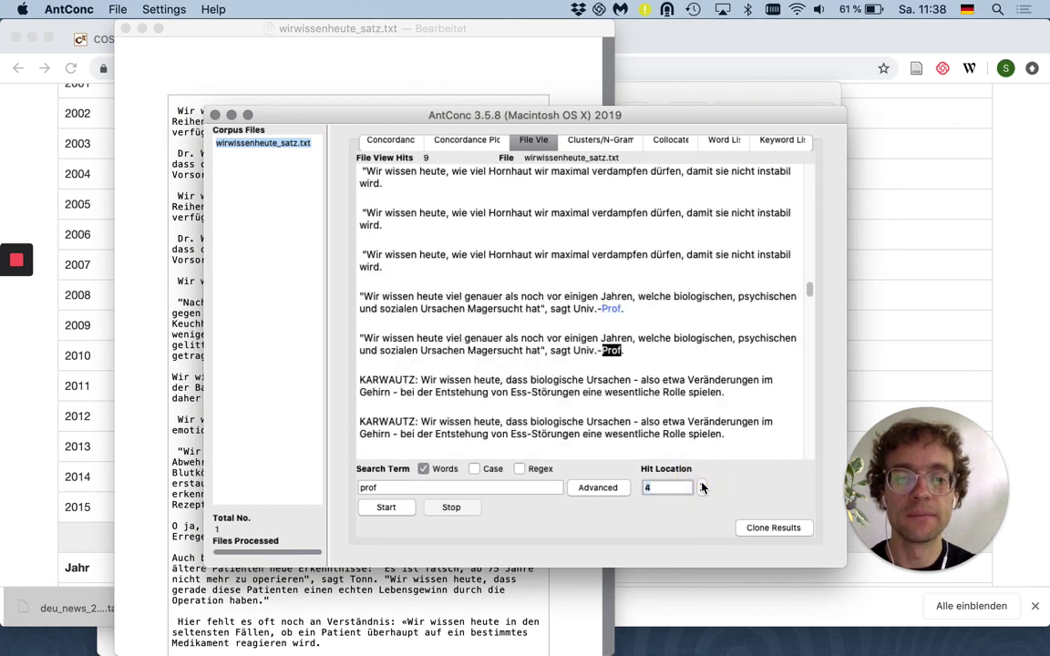
click(702, 486)
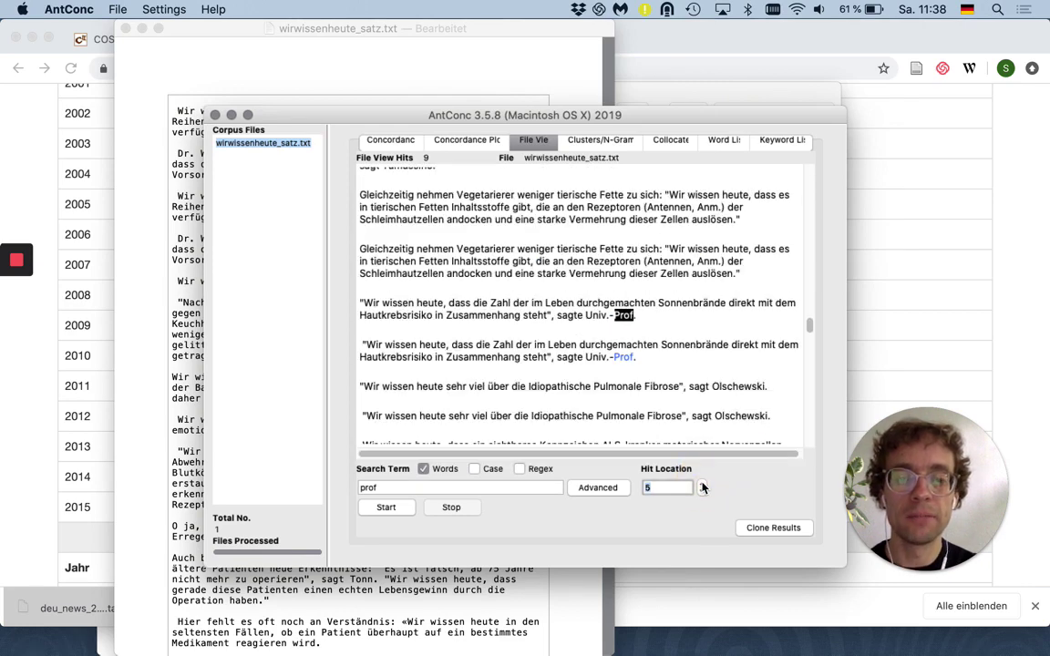